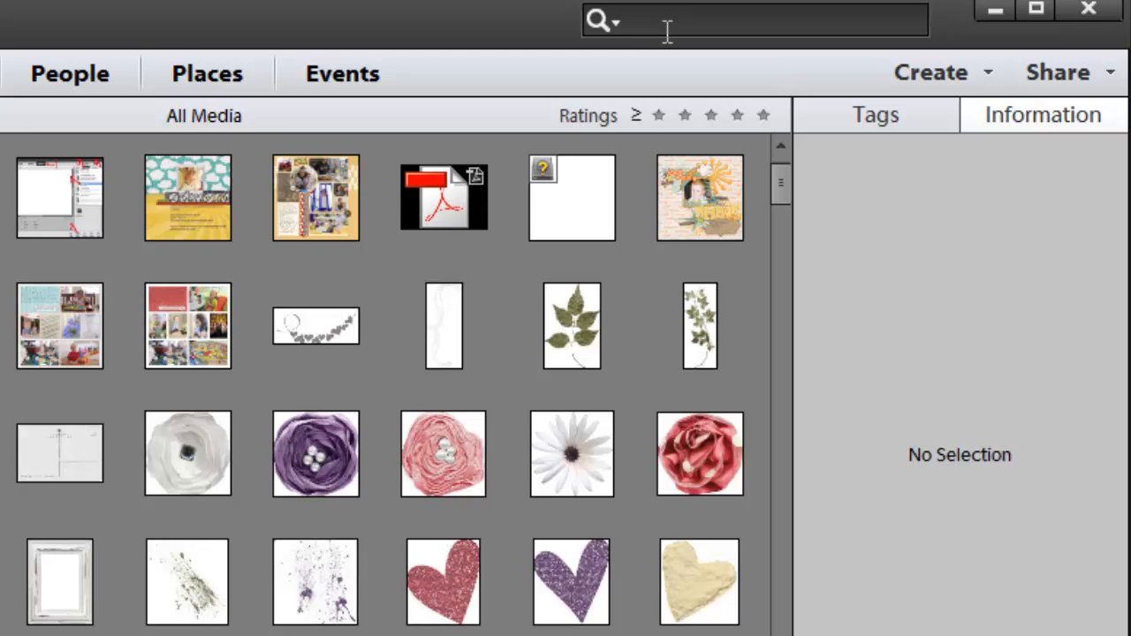
- Search the catalog for "filename:flower not tag:flower"
{"action": "type", "text": "filename:flower not tag:flower"}
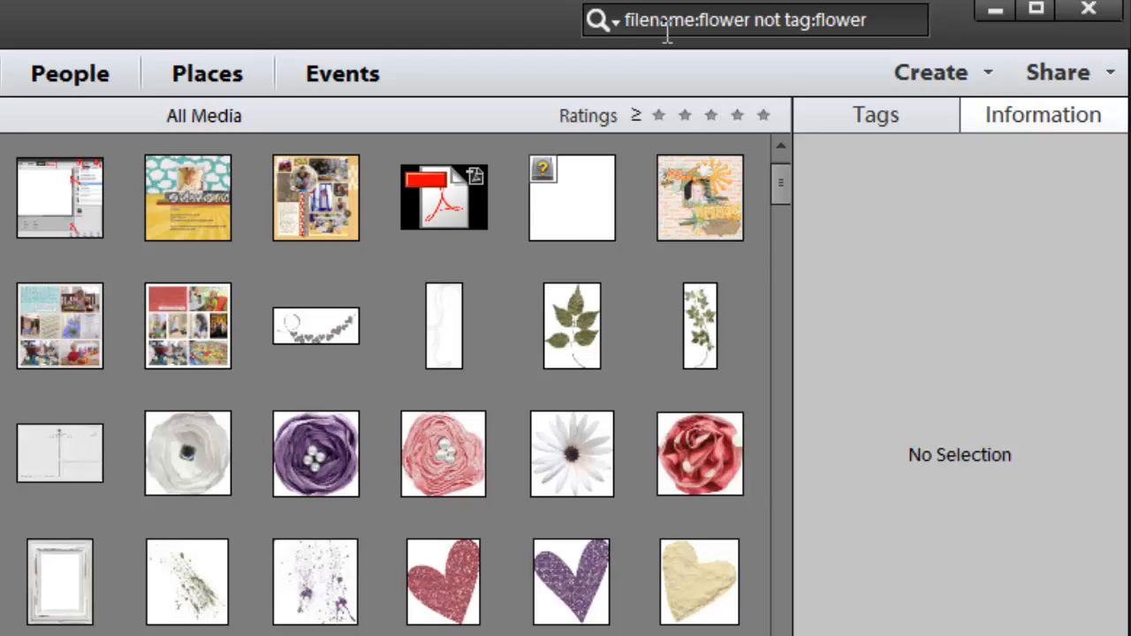
{"action": "key", "text": "Return"}
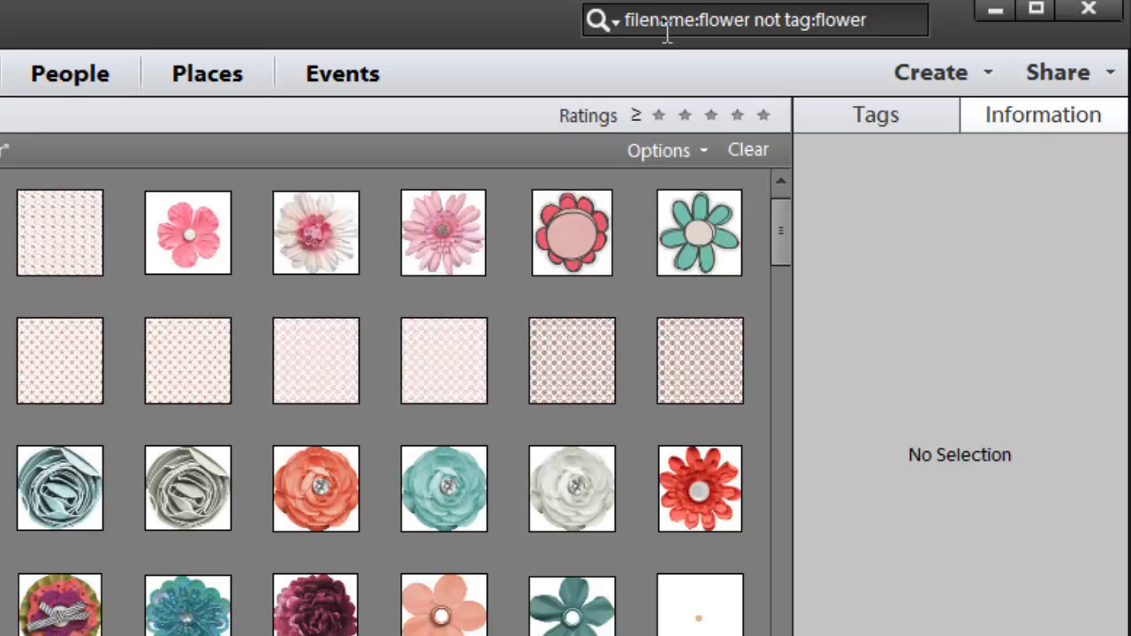
- Remove "not tag:flower" from the search query and search only for "filename:flower"
{"action": "key", "text": "Home"}
{"action": "key", "text": "Right"}
{"action": "key", "text": "Right"}
{"action": "key", "text": "Right"}
{"action": "key", "text": "Right"}
{"action": "key", "text": "Right"}
{"action": "key", "text": "Right"}
{"action": "key", "text": "Right"}
{"action": "key", "text": "Right"}
{"action": "key", "text": "Right"}
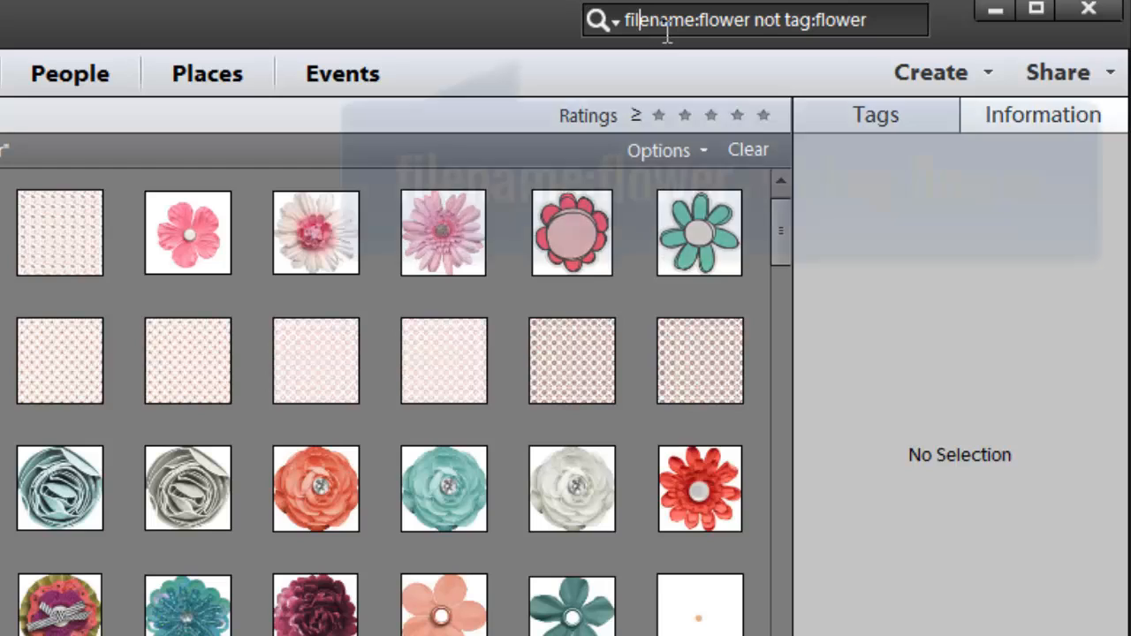
{"action": "key", "text": "Right"}
{"action": "key", "text": "Right"}
{"action": "key", "text": "Right"}
{"action": "key", "text": "Right"}
{"action": "key", "text": "Right"}
{"action": "key", "text": "Right"}
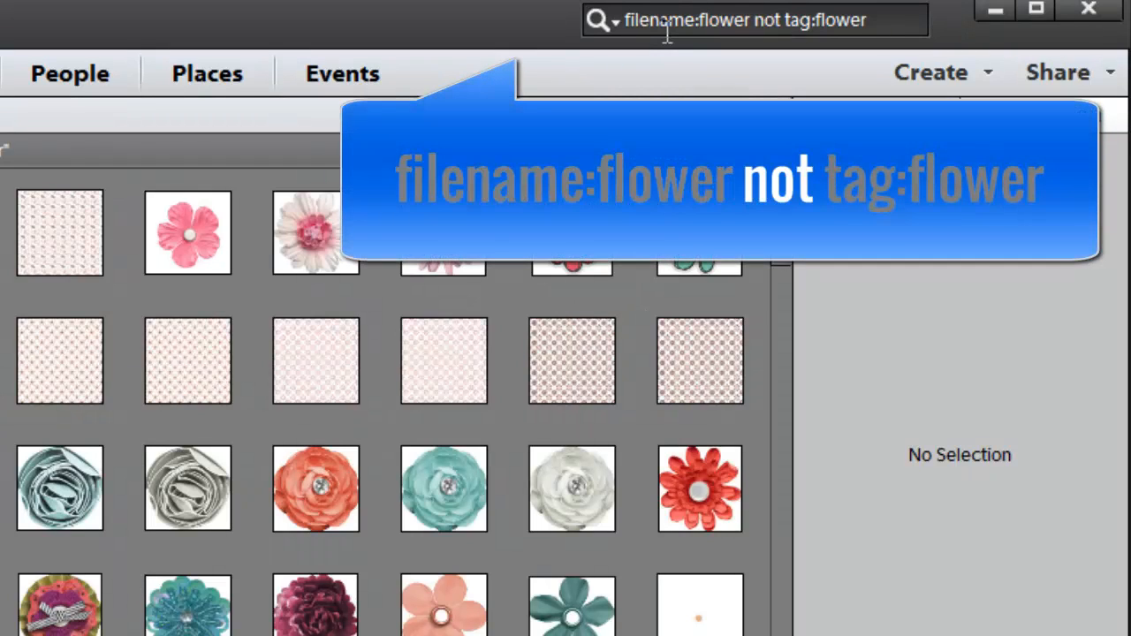
{"action": "key", "text": "Right"}
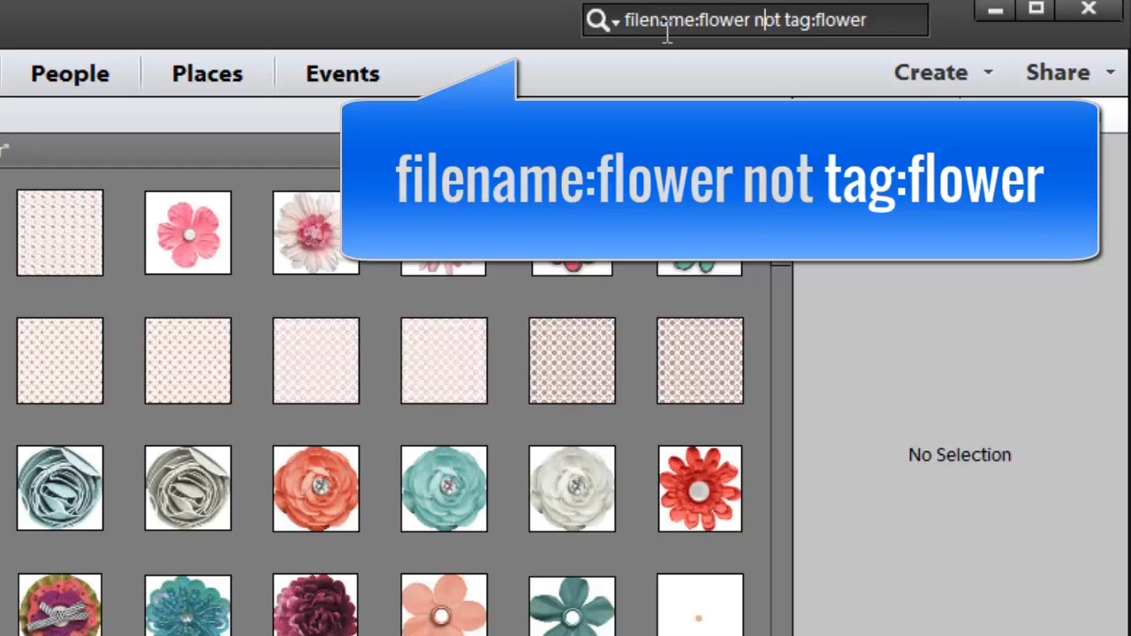
{"action": "key", "text": "Left"}
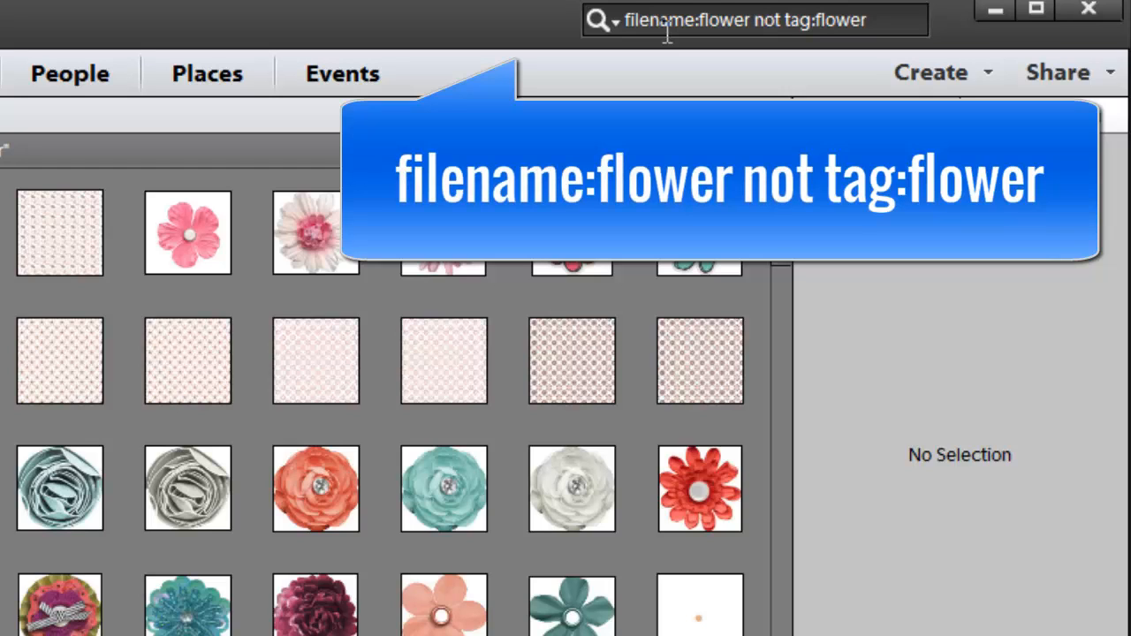
{"action": "key", "text": "shift+End"}
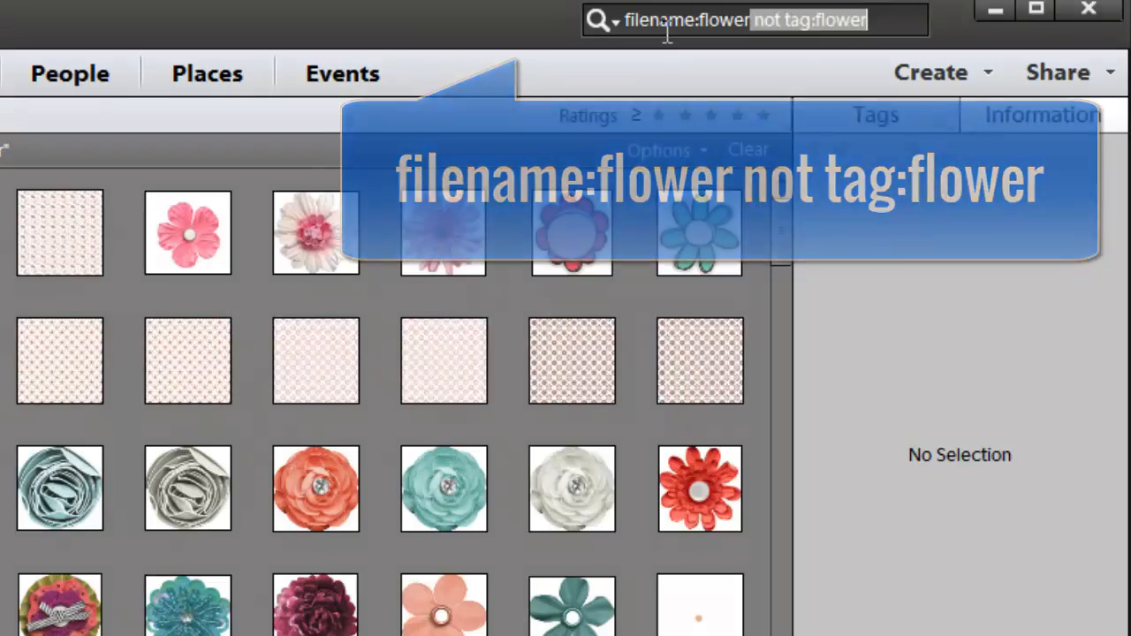
{"action": "key", "text": "Delete"}
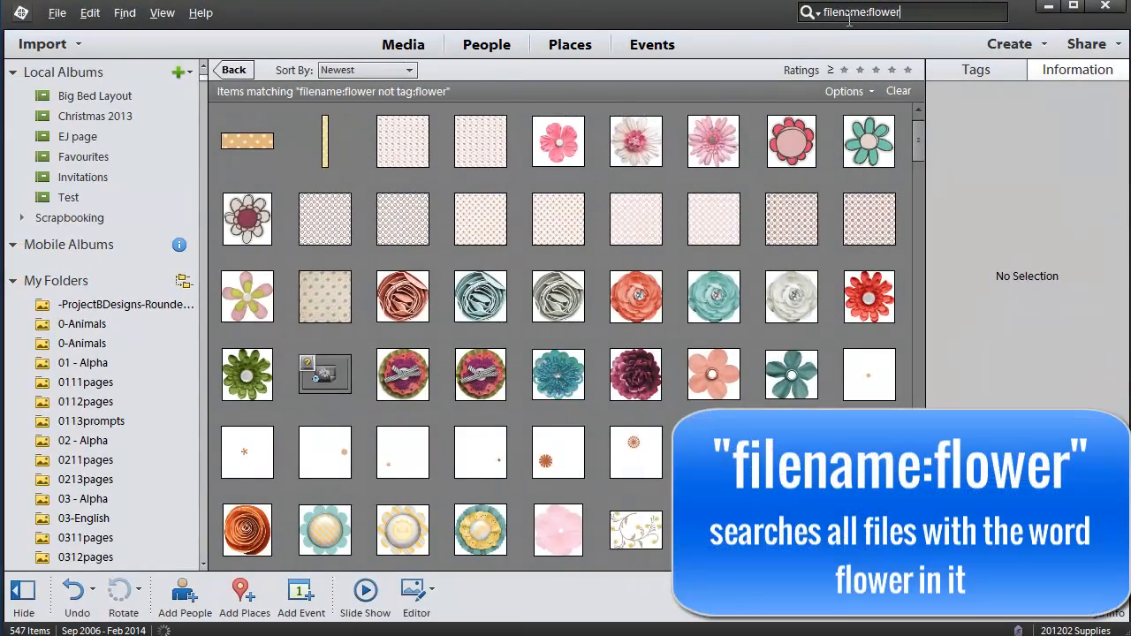
{"action": "key", "text": "Return"}
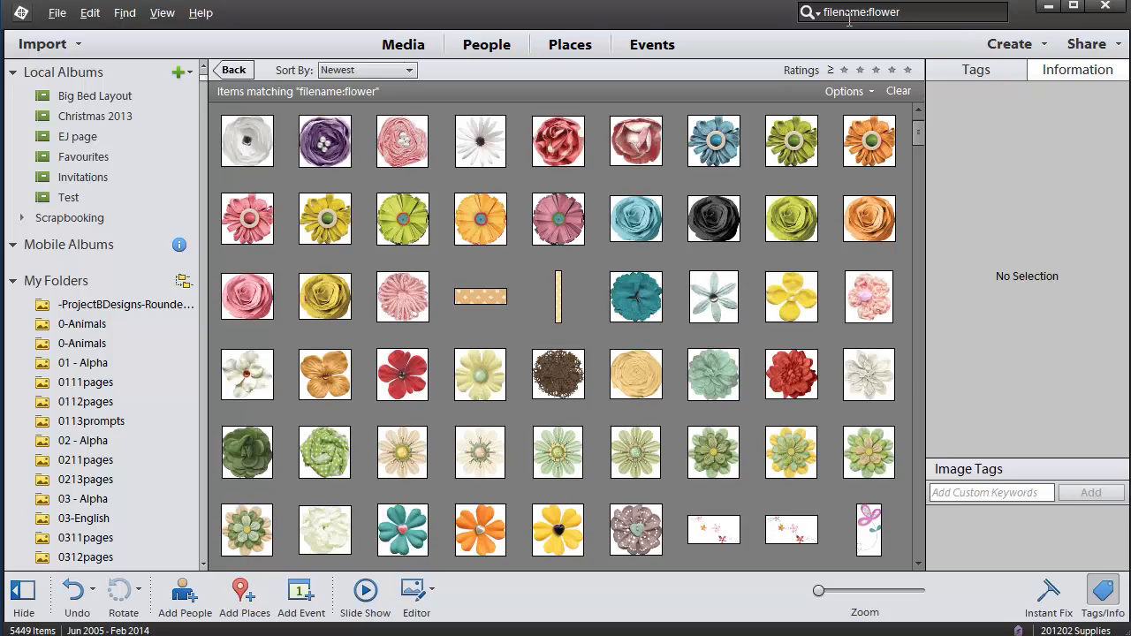
- Replace the search query with "not tag:flower" and run the search
{"action": "left_click", "coordinate": [849, 20]}
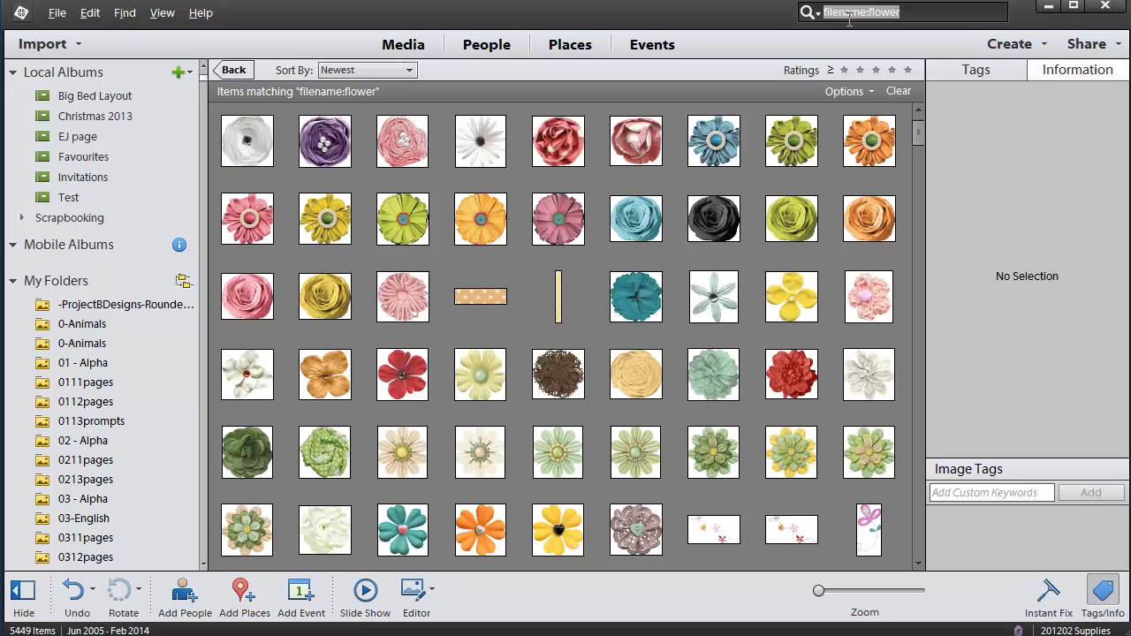
{"action": "type", "text": "not tag:flower"}
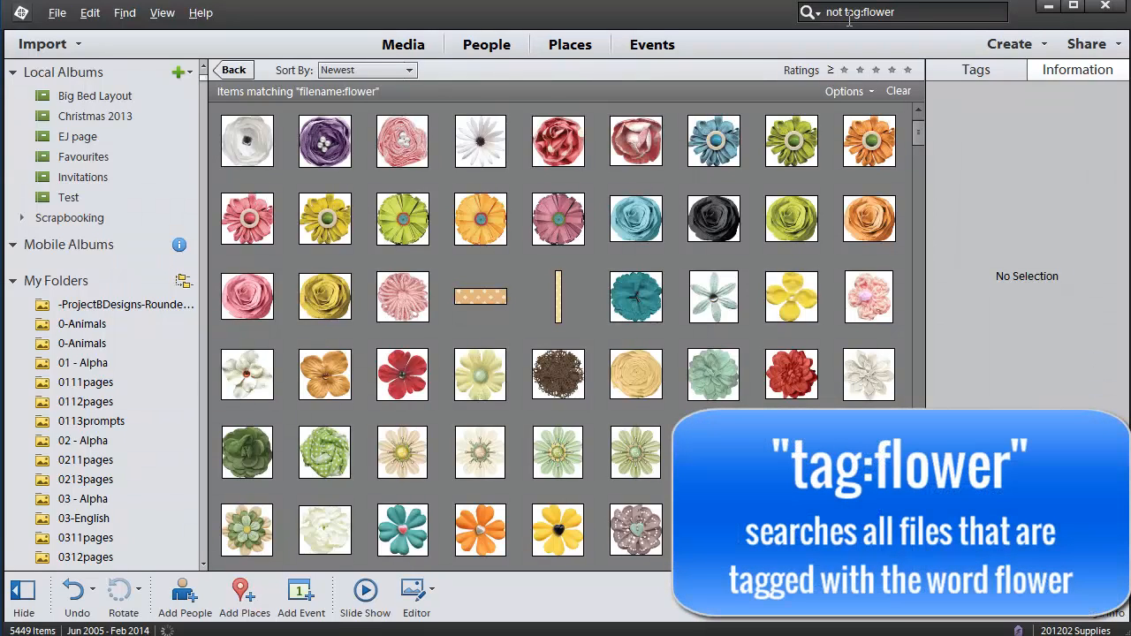
{"action": "key", "text": "Return"}
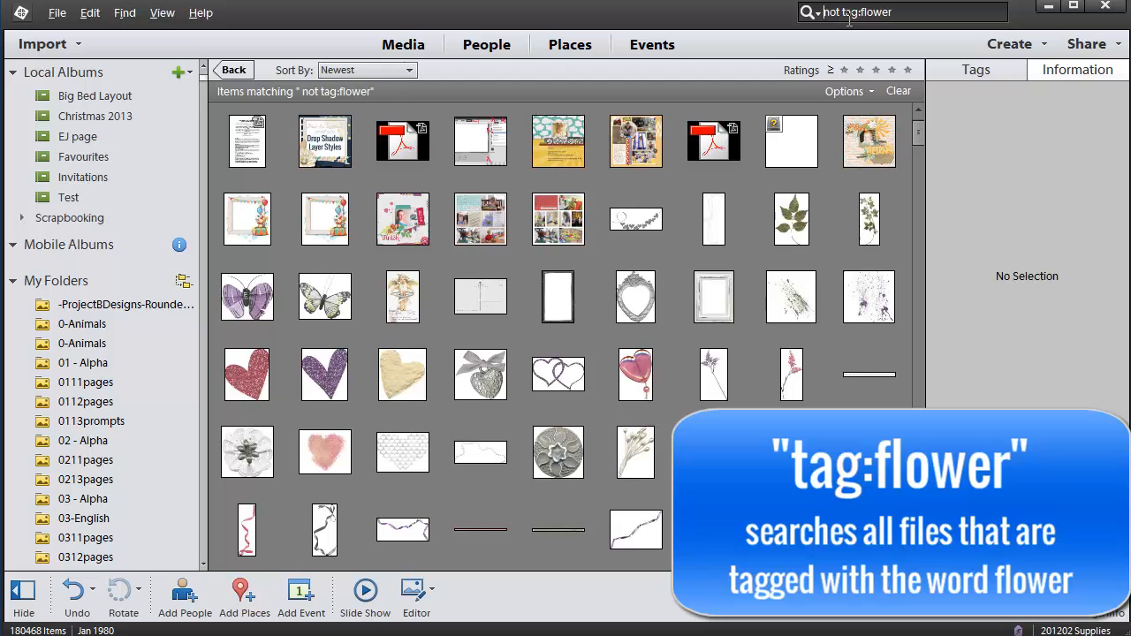
- Remove the word "not" from the query and search for "tag:flower"
{"action": "key", "text": "Home"}
{"action": "key", "text": "ctrl+shift+Right"}
{"action": "key", "text": "Delete"}
{"action": "key", "text": "Delete"}
{"action": "key", "text": "Return"}
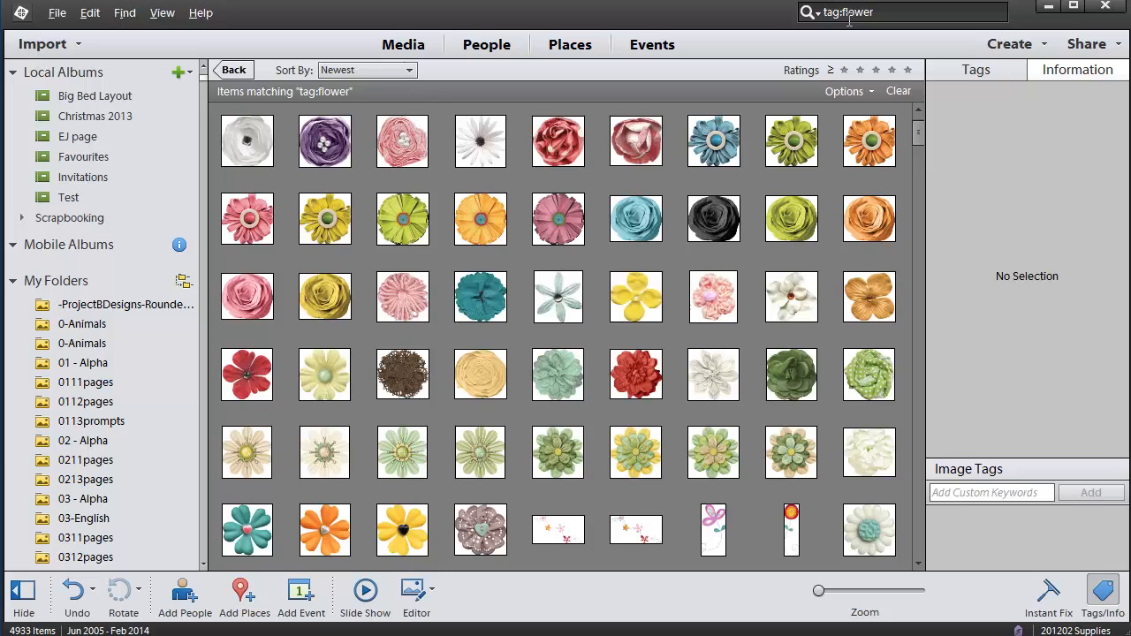
- Expand the query to "filename:flower not tag:flower" and run the search to list the untagged flower files
{"action": "type", "text": "not"}
{"action": "key", "text": "Home"}
{"action": "type", "text": "filename:"}
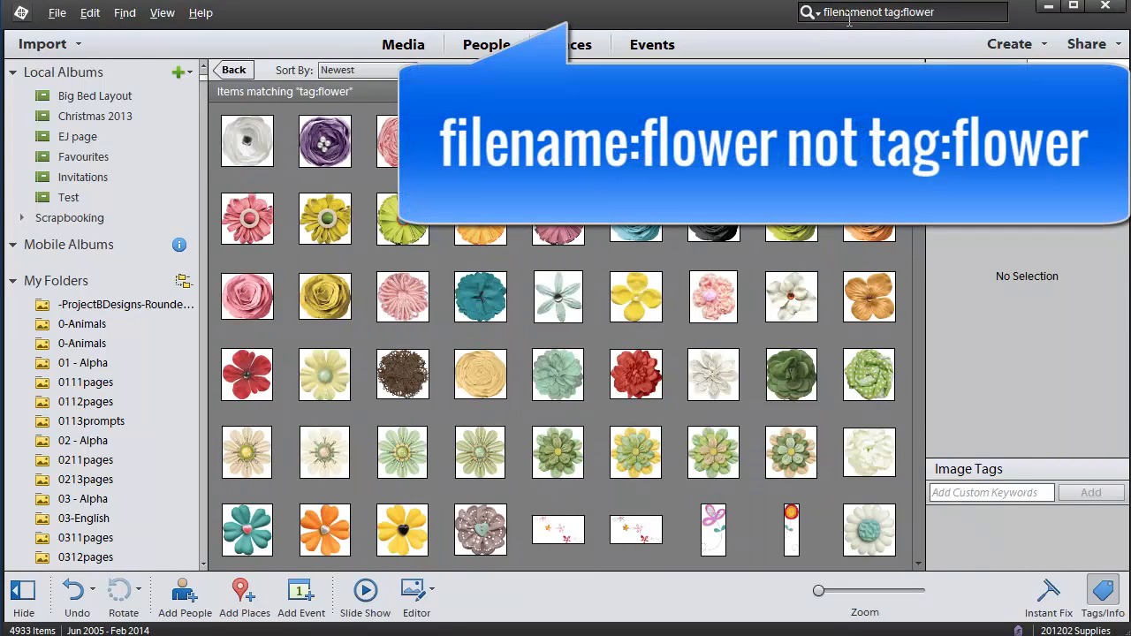
{"action": "type", "text": ":flower"}
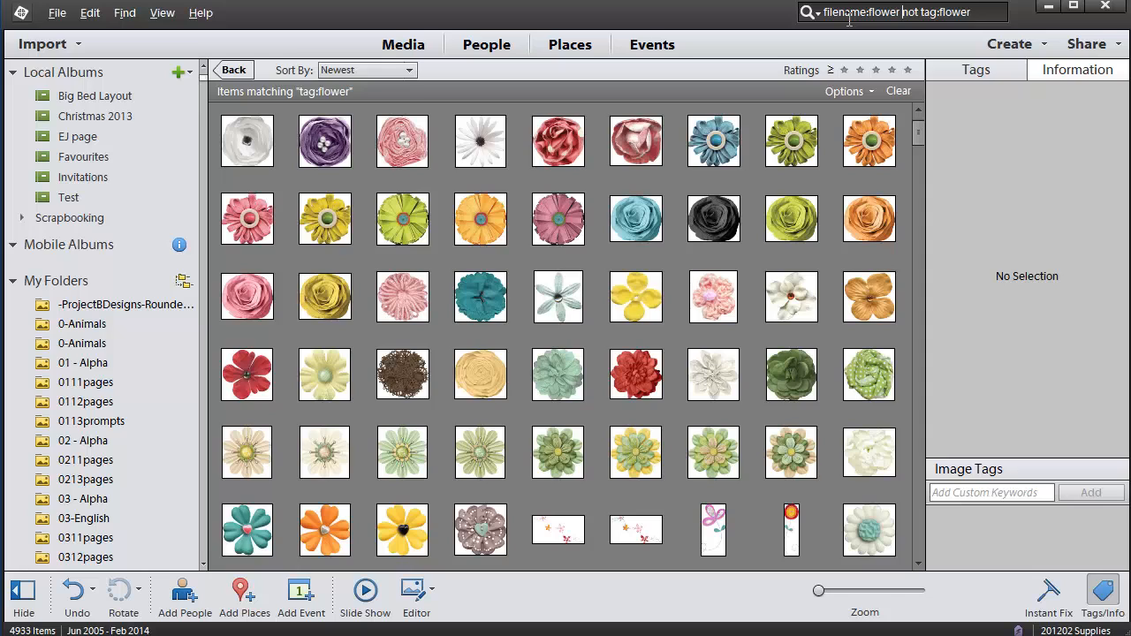
{"action": "key", "text": "Return"}
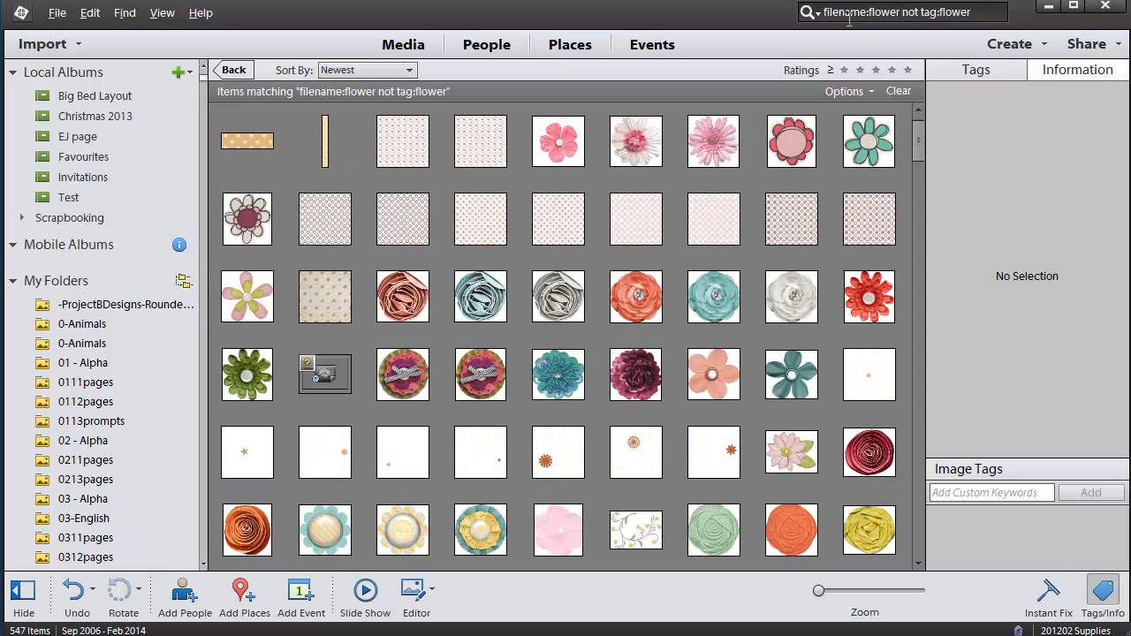
- Multi-select the flower images in the first rows of the results, leaving out the ribbons, patterned papers and missing-file item
{"action": "left_click", "coordinate": [549, 152]}
{"action": "left_click_drag", "start_coordinate": [514, 103], "coordinate": [898, 180]}
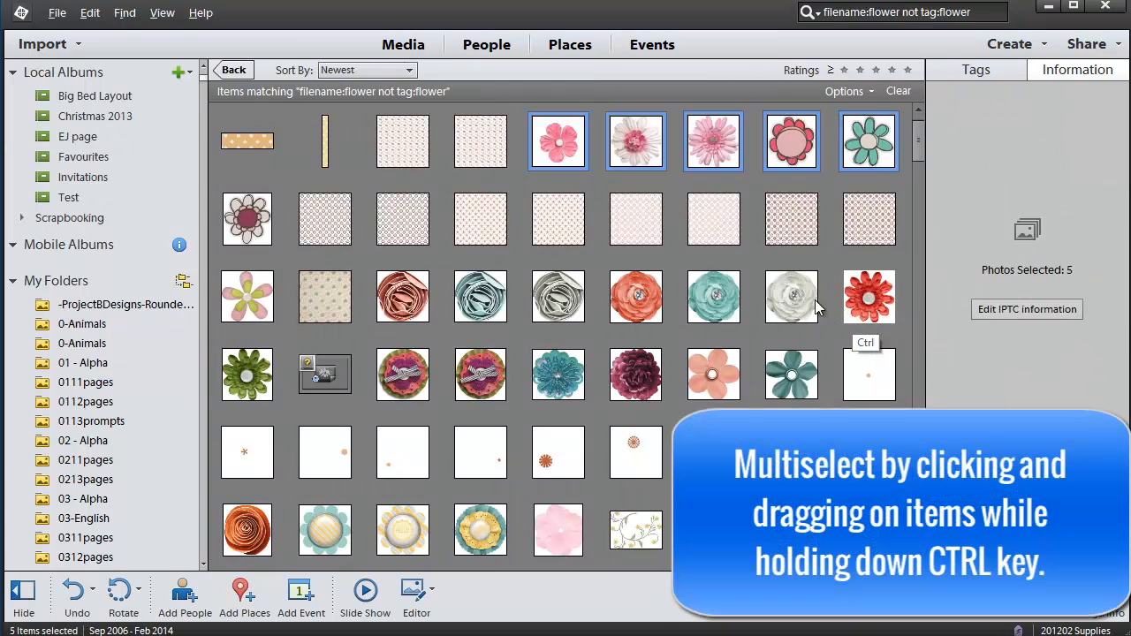
{"action": "left_click_drag", "start_coordinate": [901, 265], "coordinate": [822, 369]}
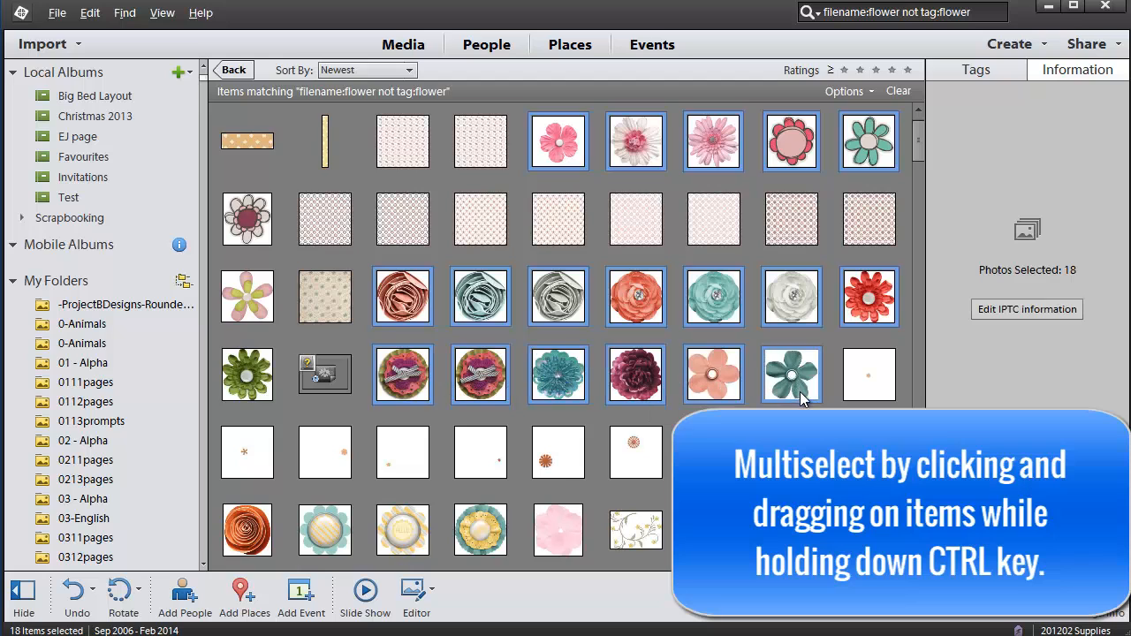
{"action": "left_click_drag", "start_coordinate": [255, 396], "coordinate": [253, 215]}
{"action": "left_click", "coordinate": [254, 215], "text": "ctrl"}
{"action": "left_click", "coordinate": [636, 452], "text": "ctrl"}
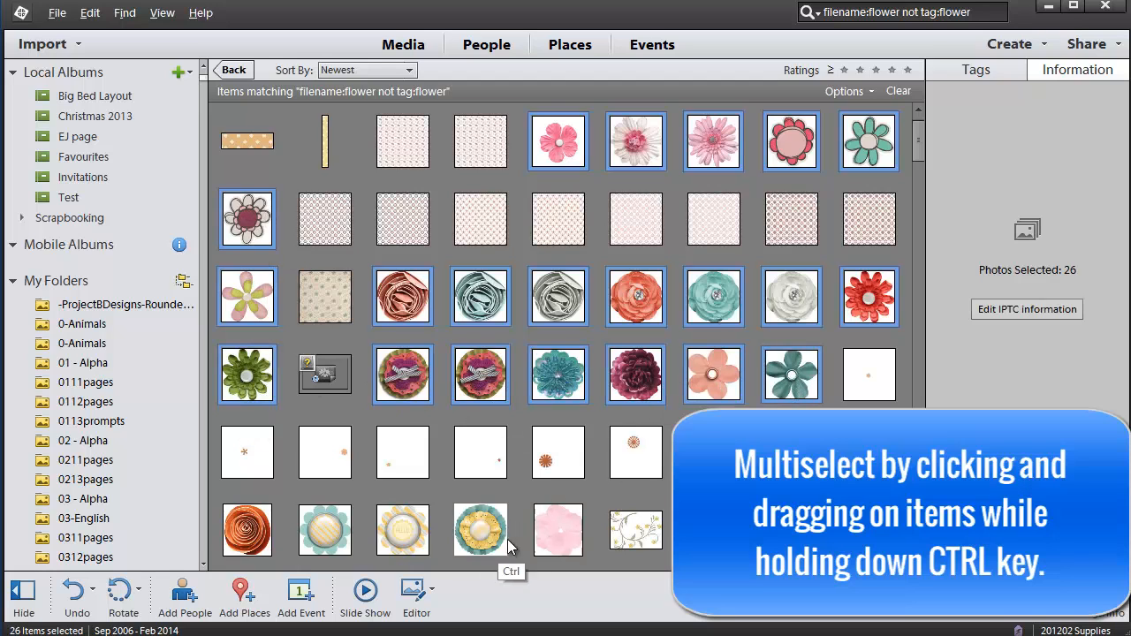
- Add the flowers from the orange rolled rose through the purple button flower to the selection, skipping the nearly blank scatter images
{"action": "left_click_drag", "start_coordinate": [215, 535], "coordinate": [578, 469]}
{"action": "left_click_drag", "start_coordinate": [896, 538], "coordinate": [532, 463]}
{"action": "left_click_drag", "start_coordinate": [439, 472], "coordinate": [307, 426]}
{"action": "left_click_drag", "start_coordinate": [215, 530], "coordinate": [875, 530]}
{"action": "left_click", "coordinate": [874, 540], "text": "ctrl"}
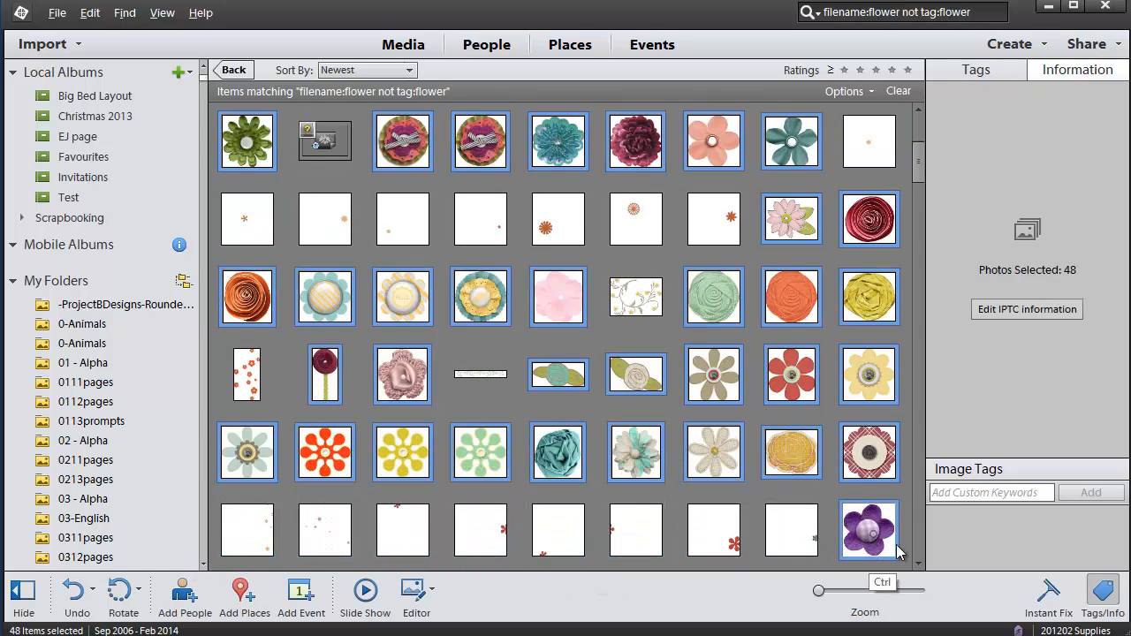
- Extend the selection with the flowers from the dark blue one onward, leaving out the dotted paper and the narrow flower strips
{"action": "left_click", "coordinate": [919, 542]}
{"action": "left_click_drag", "start_coordinate": [212, 137], "coordinate": [890, 294]}
{"action": "left_click", "coordinate": [254, 371], "text": "ctrl"}
{"action": "left_click", "coordinate": [323, 371], "text": "ctrl"}
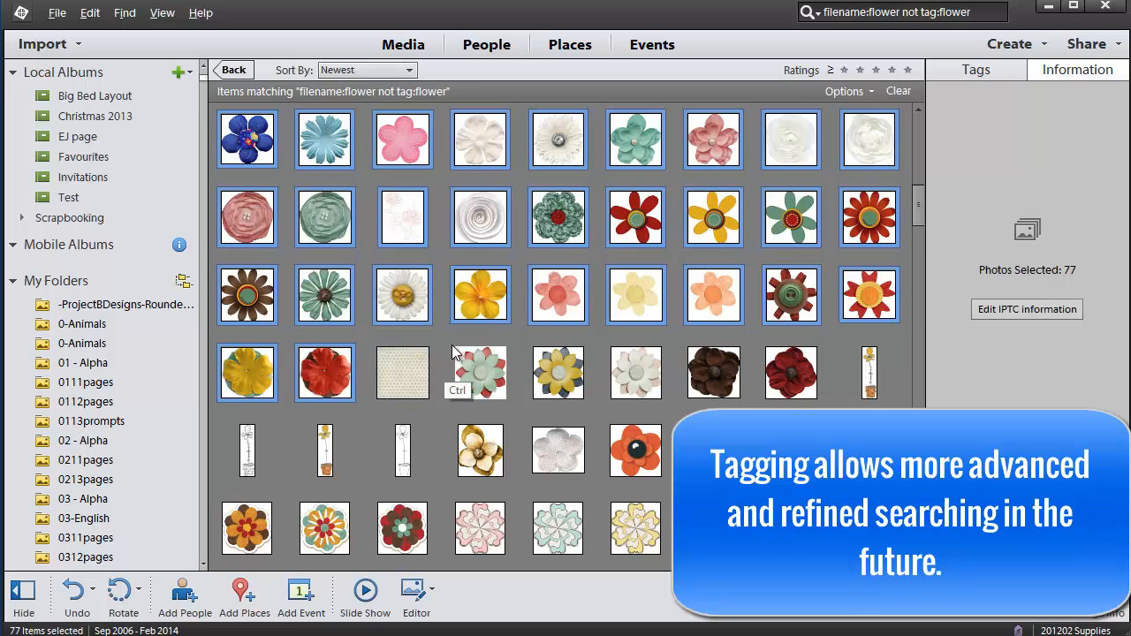
{"action": "left_click_drag", "start_coordinate": [440, 343], "coordinate": [442, 459]}
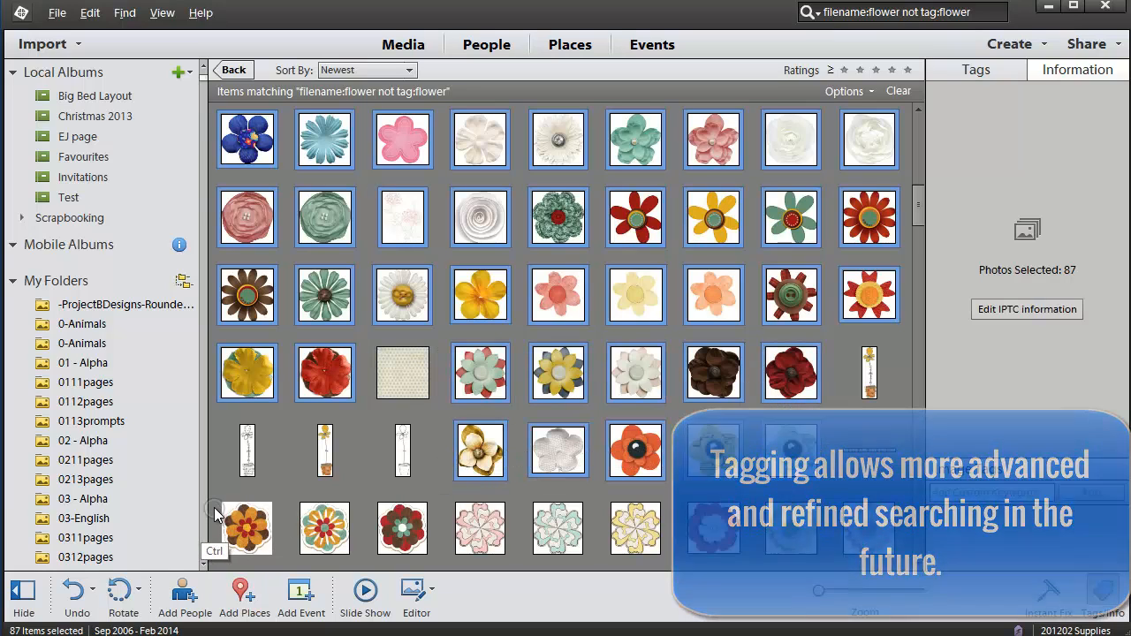
{"action": "left_click_drag", "start_coordinate": [215, 512], "coordinate": [910, 539]}
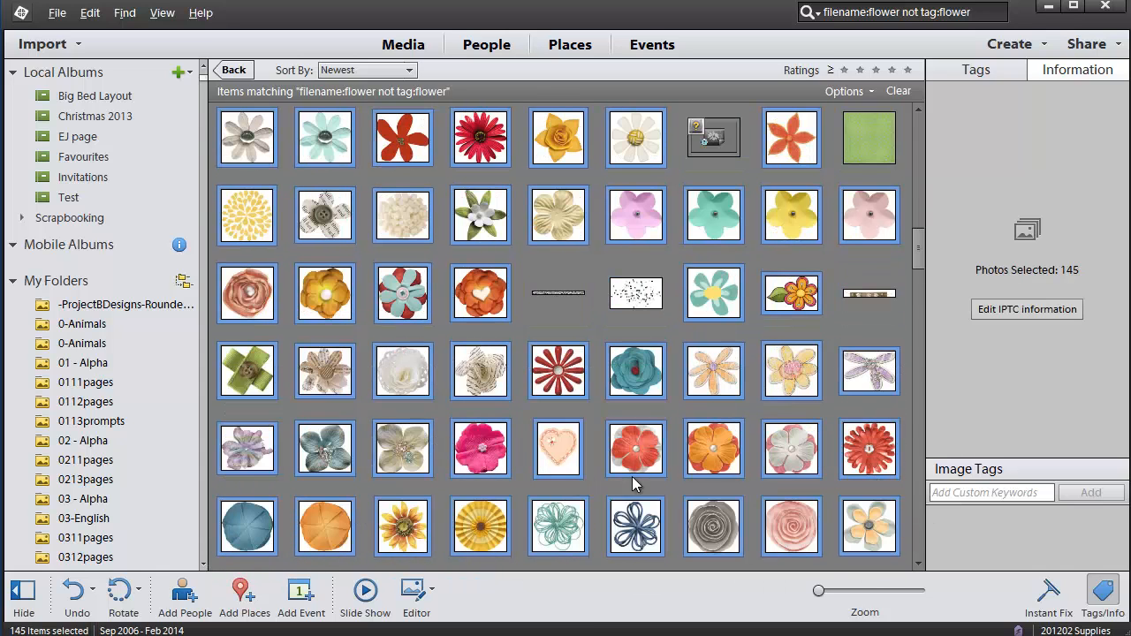
- Add the flowers in the following rows to the selection, excluding the two patterned papers and the nearly blank image
{"action": "left_click_drag", "start_coordinate": [633, 483], "coordinate": [883, 137]}
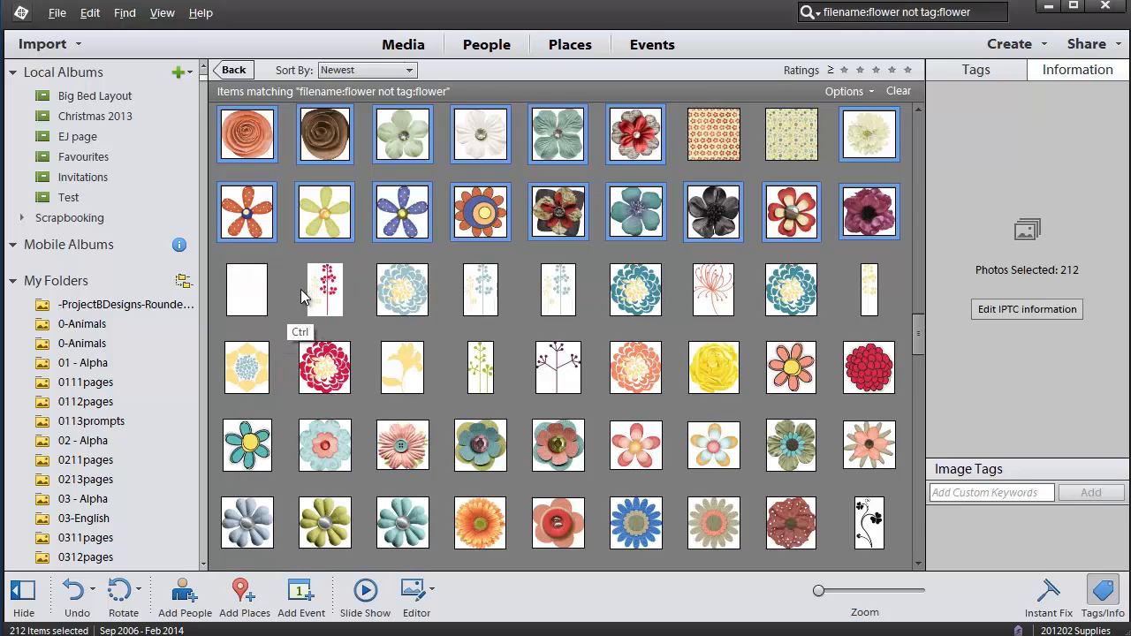
{"action": "left_click_drag", "start_coordinate": [300, 296], "coordinate": [888, 292]}
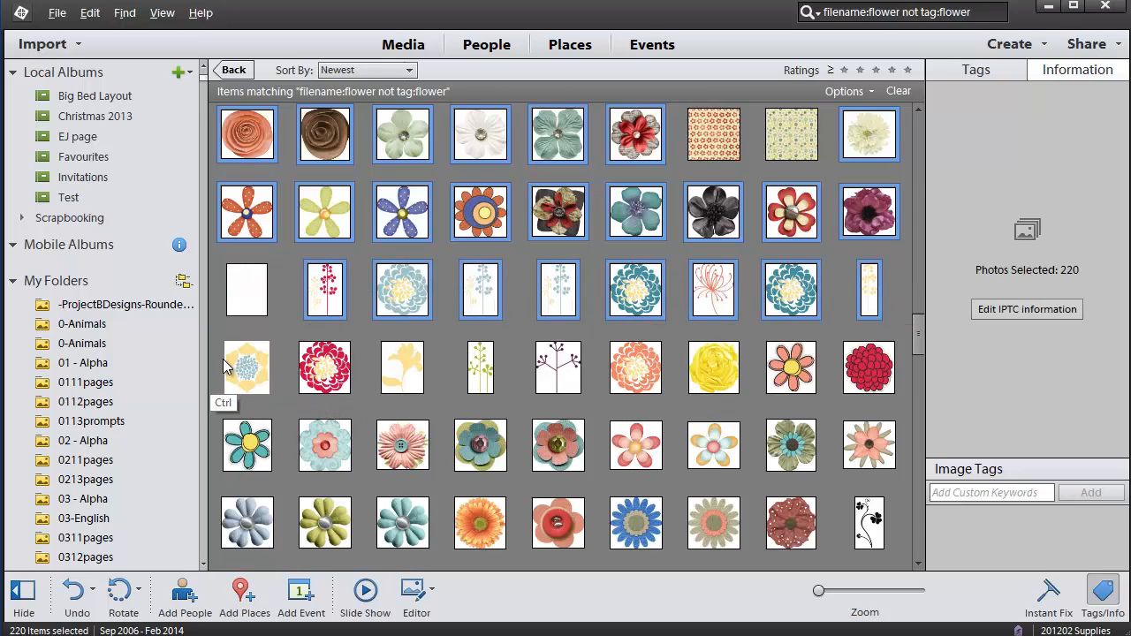
{"action": "left_click_drag", "start_coordinate": [215, 337], "coordinate": [883, 402]}
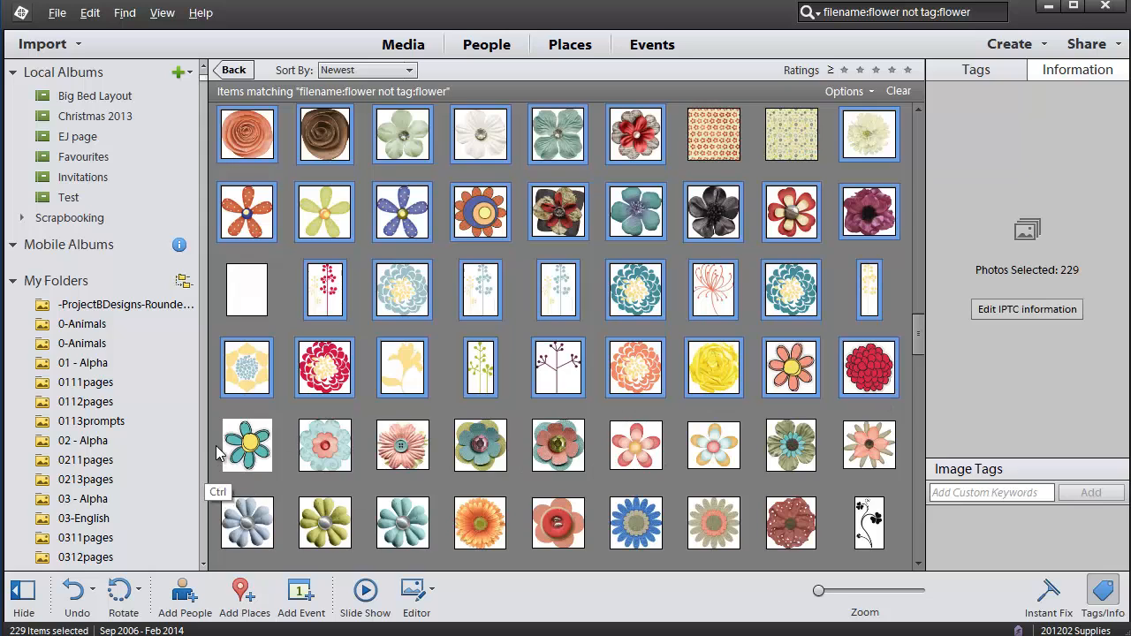
{"action": "left_click_drag", "start_coordinate": [216, 414], "coordinate": [919, 548]}
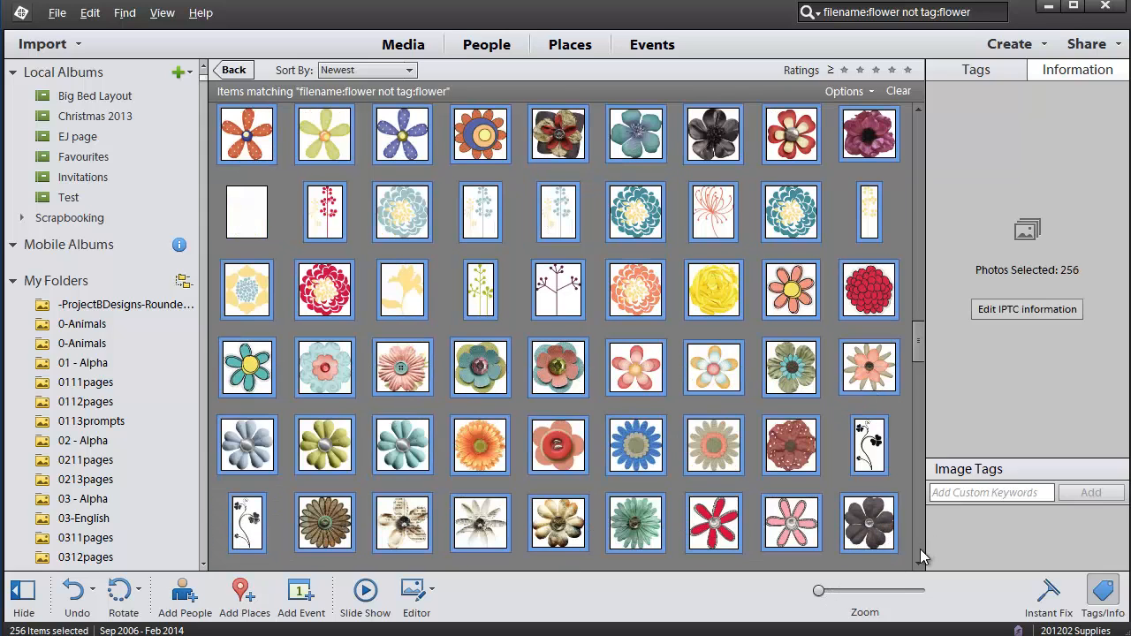
- Add the next rows of flowers to the selection, including the first-column ones, but leave out the yellow floral paper
{"action": "scroll", "coordinate": [920, 549], "scroll_direction": "down", "scroll_amount": 5}
{"action": "left_click_drag", "start_coordinate": [219, 128], "coordinate": [915, 232]}
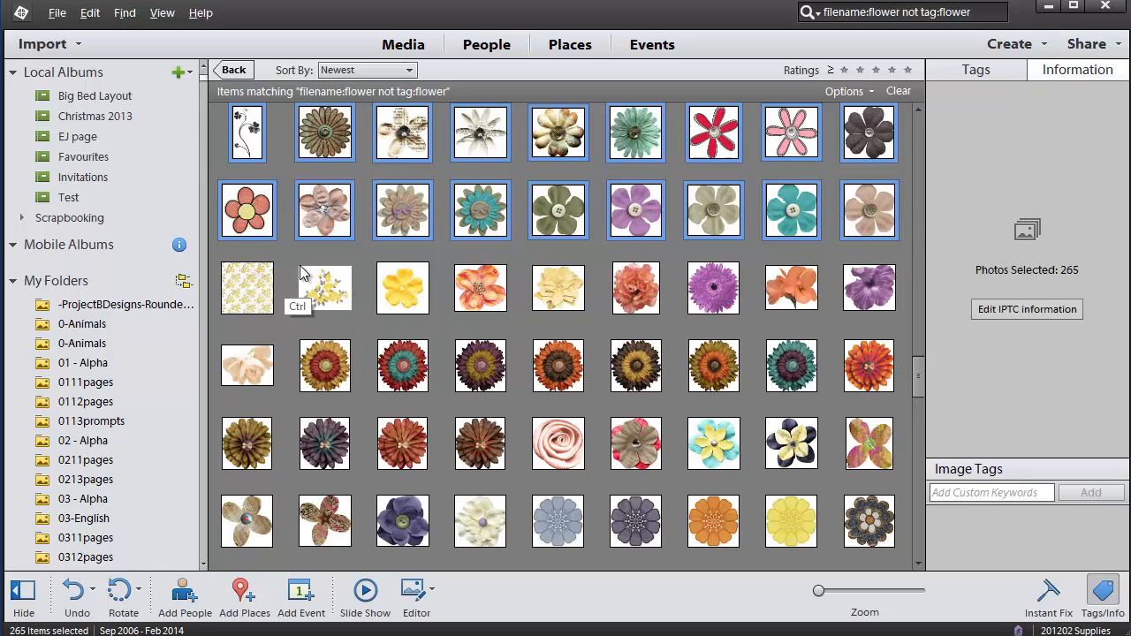
{"action": "left_click_drag", "start_coordinate": [300, 273], "coordinate": [883, 550]}
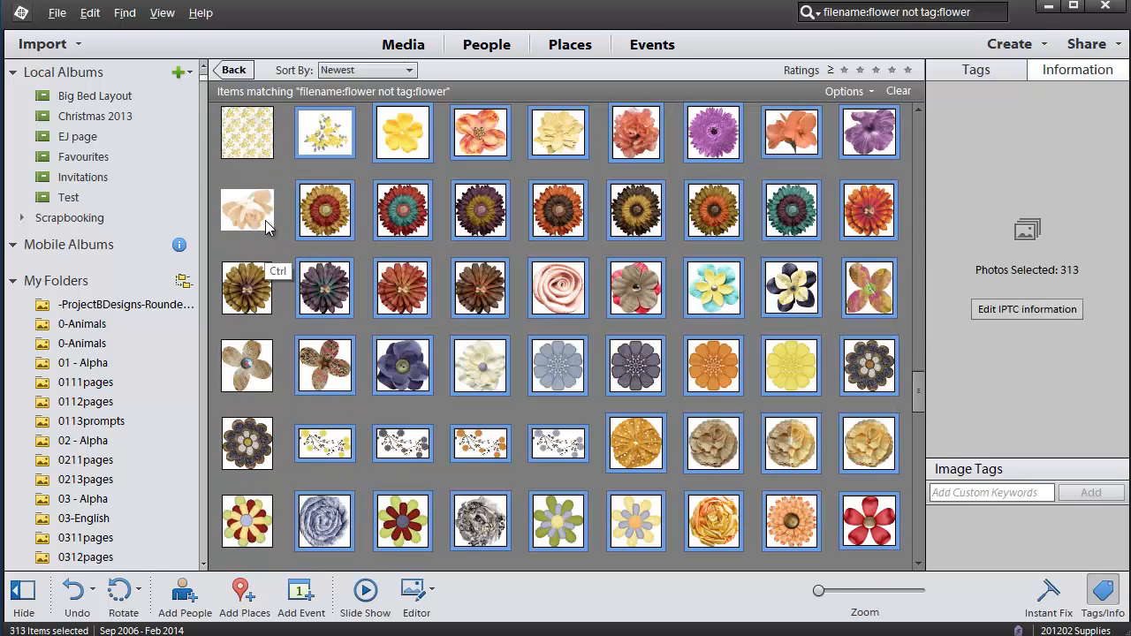
{"action": "mouse_move", "coordinate": [268, 228]}
{"action": "left_mouse_down"}
{"action": "mouse_move", "coordinate": [256, 300]}
{"action": "mouse_move", "coordinate": [257, 565]}
{"action": "left_mouse_up"}
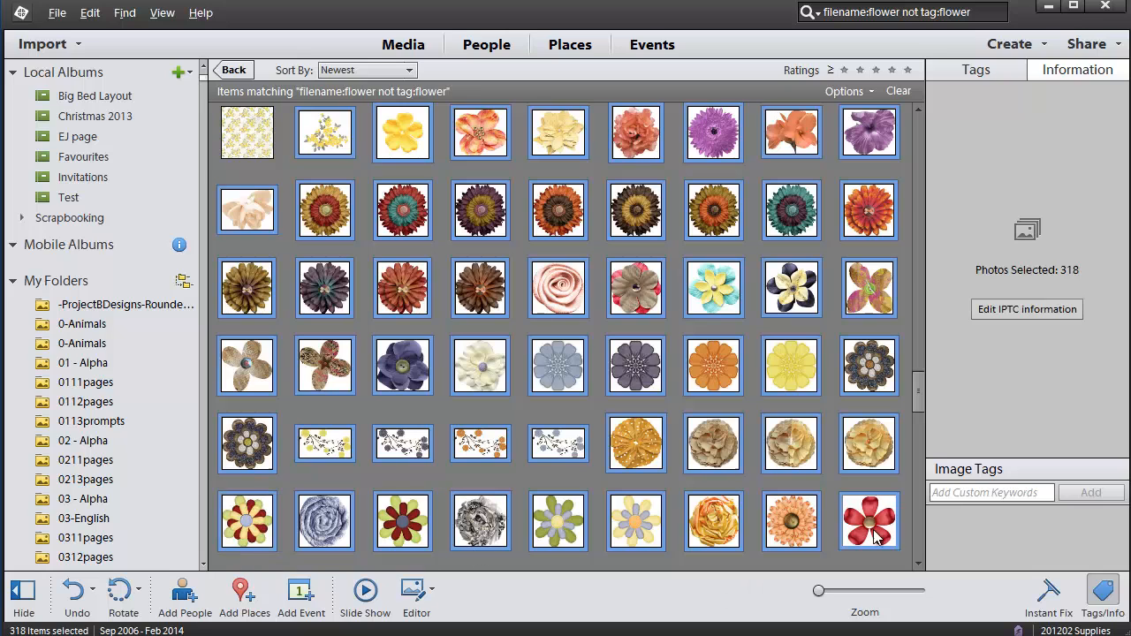
- Add the flowers from the teal ribbon flower through the narrow flower strip, skipping the nearly blank images and the patterned paper
{"action": "left_click", "coordinate": [918, 543]}
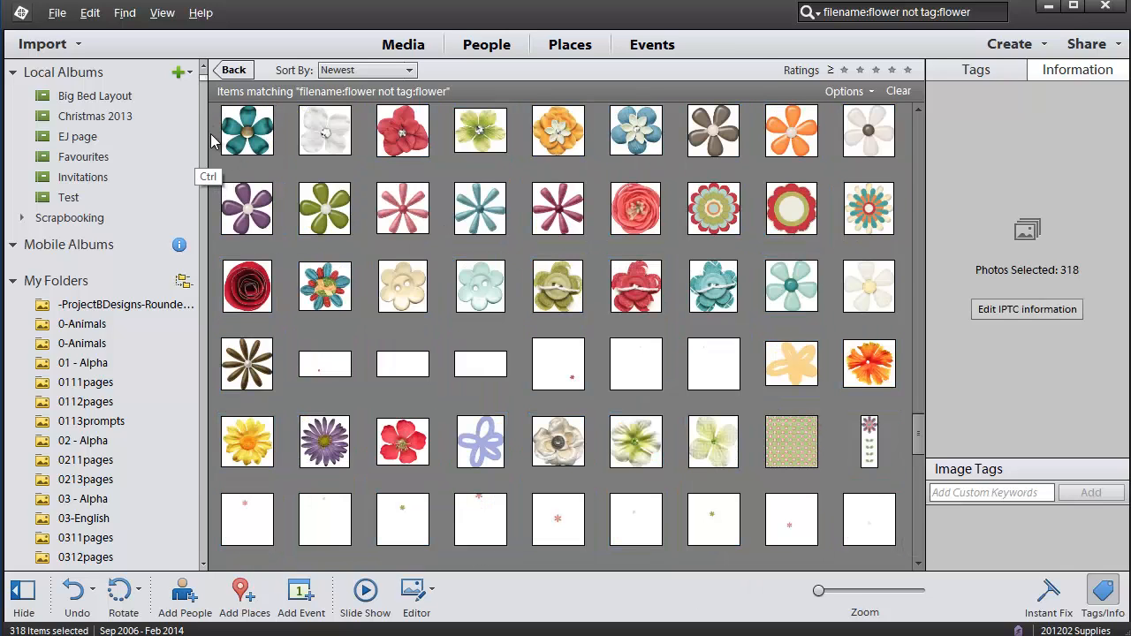
{"action": "left_click_drag", "start_coordinate": [212, 142], "coordinate": [892, 325]}
{"action": "left_click", "coordinate": [247, 363], "text": "ctrl"}
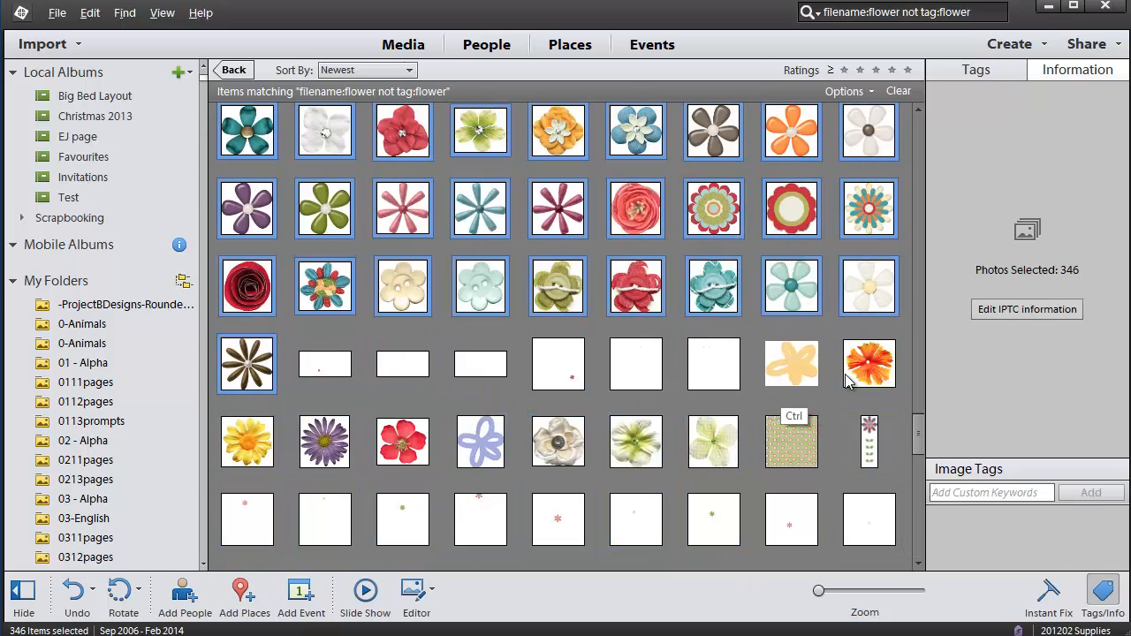
{"action": "left_click", "coordinate": [850, 376], "text": "ctrl"}
{"action": "left_click", "coordinate": [795, 371], "text": "ctrl"}
{"action": "left_click_drag", "start_coordinate": [751, 439], "coordinate": [228, 459]}
{"action": "left_click", "coordinate": [869, 441], "text": "ctrl"}
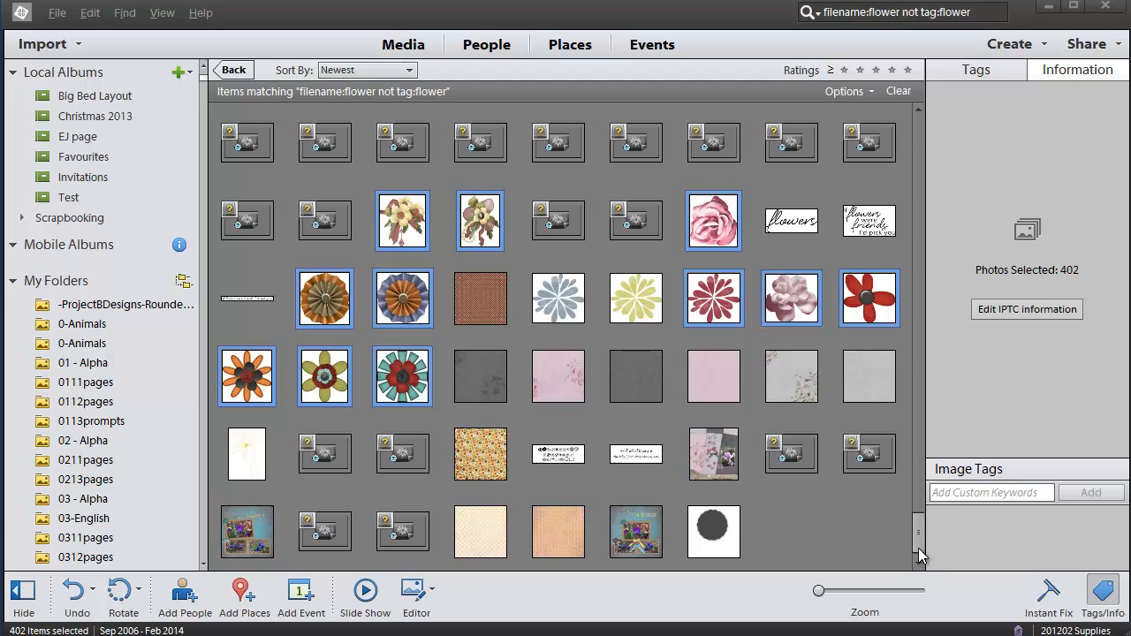
- Add the blue-grey and yellow-green petal flowers to the selection and choose the existing Flowers tag as the custom keyword
{"action": "left_click", "coordinate": [632, 314], "text": "ctrl"}
{"action": "left_click", "coordinate": [570, 314], "text": "ctrl"}
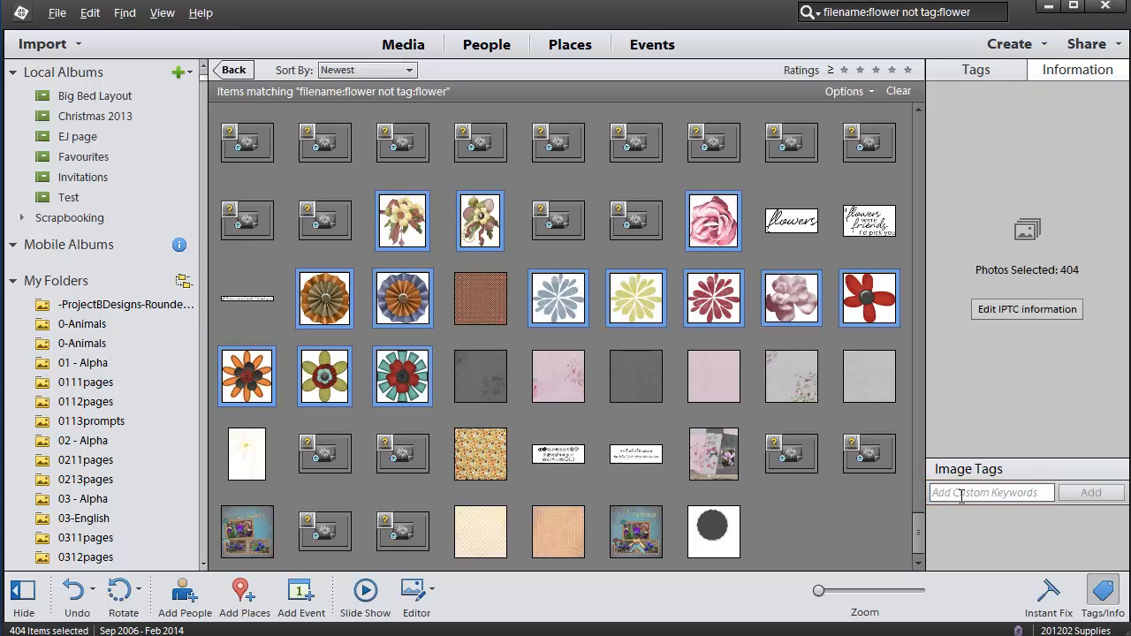
{"action": "left_click", "coordinate": [959, 493]}
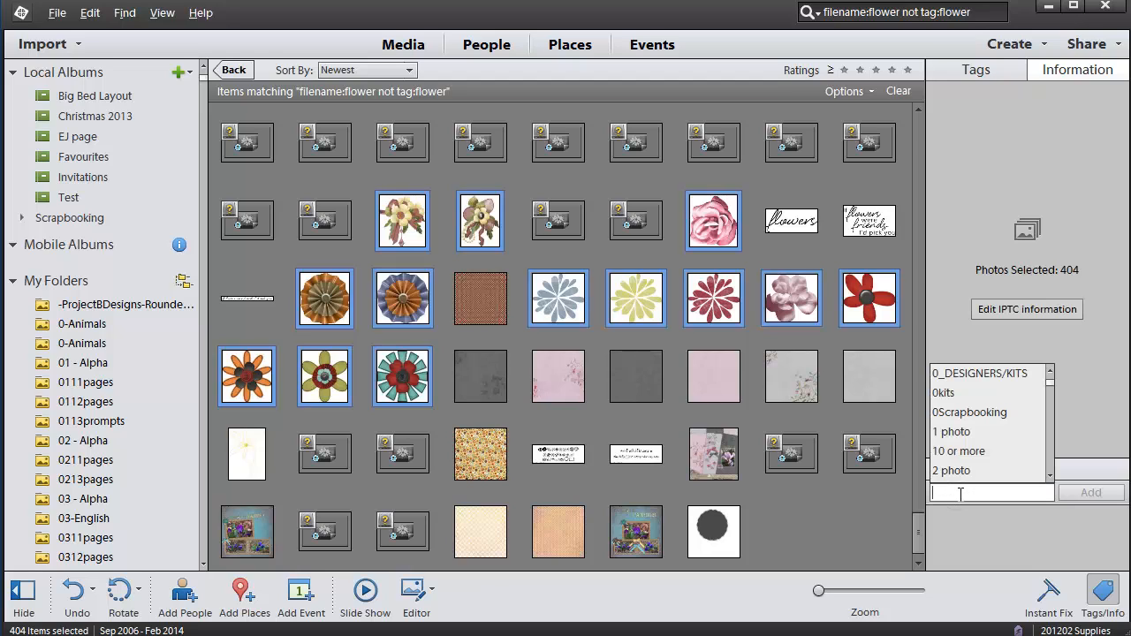
{"action": "type", "text": "flo"}
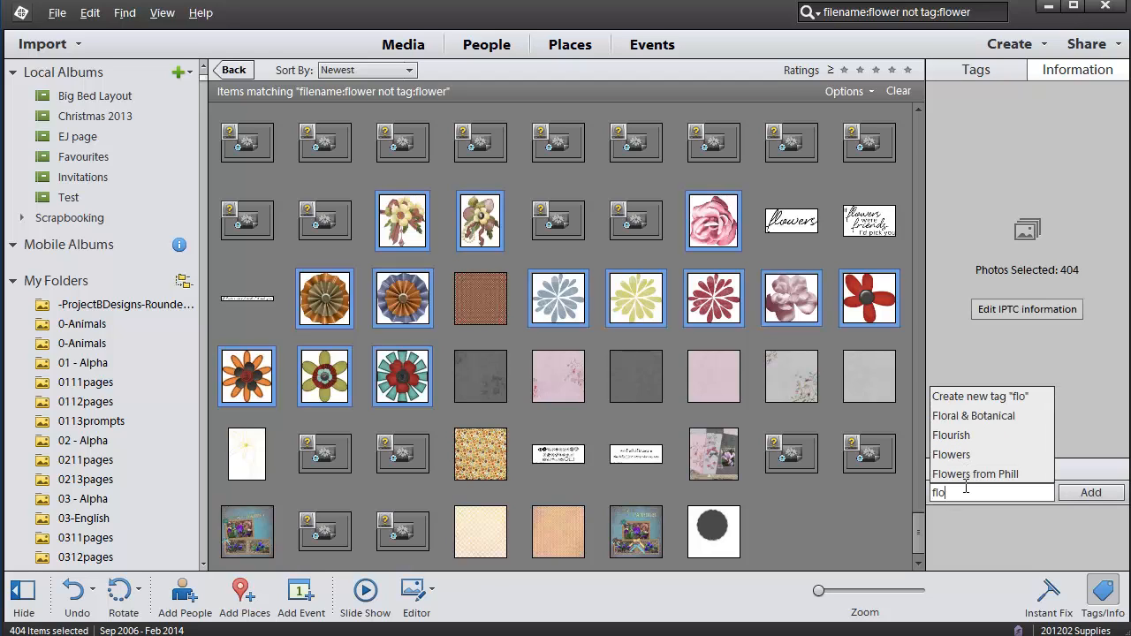
{"action": "left_click", "coordinate": [952, 454]}
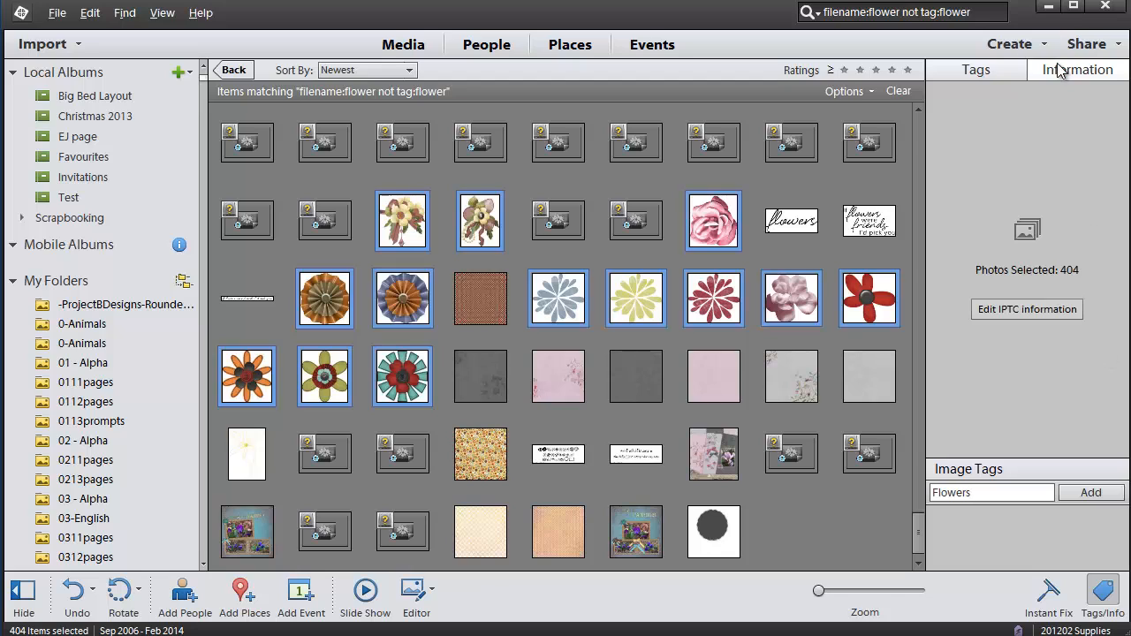
- Find the Flowers tag within the Botanical subcategory of the Scrapbooking keywords and apply it to all selected flowers
{"action": "left_click", "coordinate": [974, 70]}
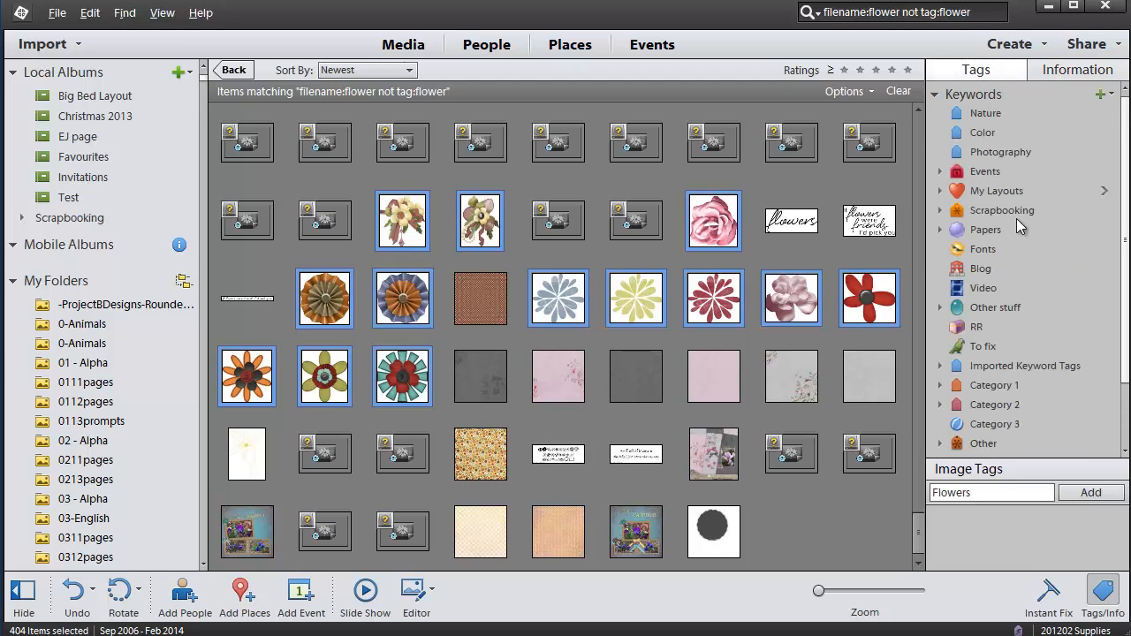
{"action": "left_click", "coordinate": [939, 210]}
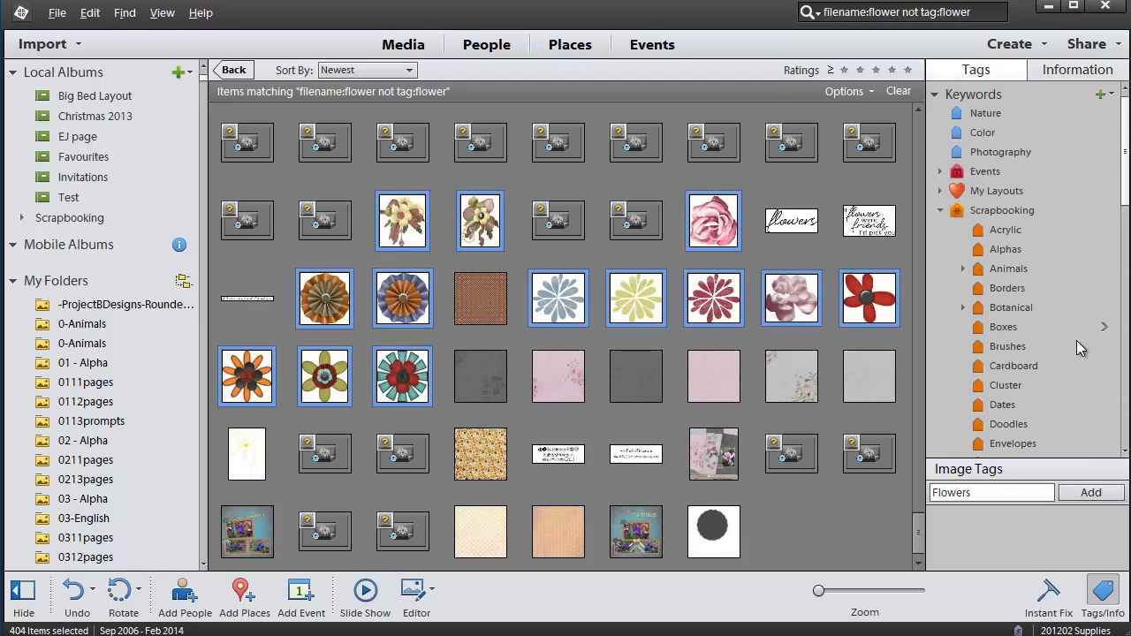
{"action": "left_click", "coordinate": [963, 308]}
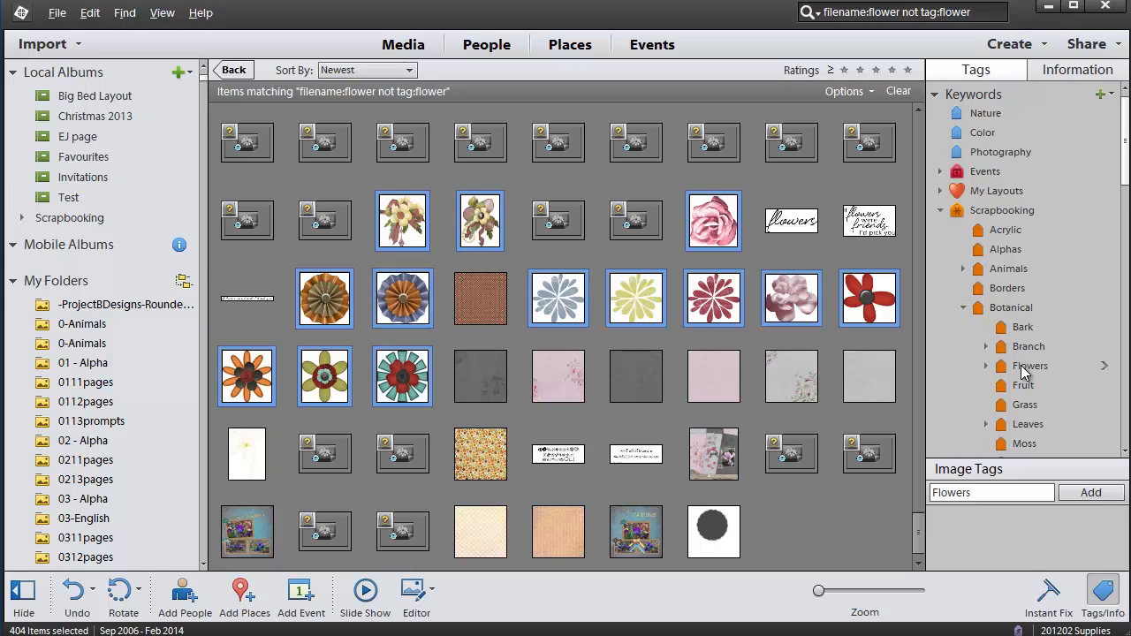
{"action": "left_click_drag", "start_coordinate": [998, 366], "coordinate": [862, 308]}
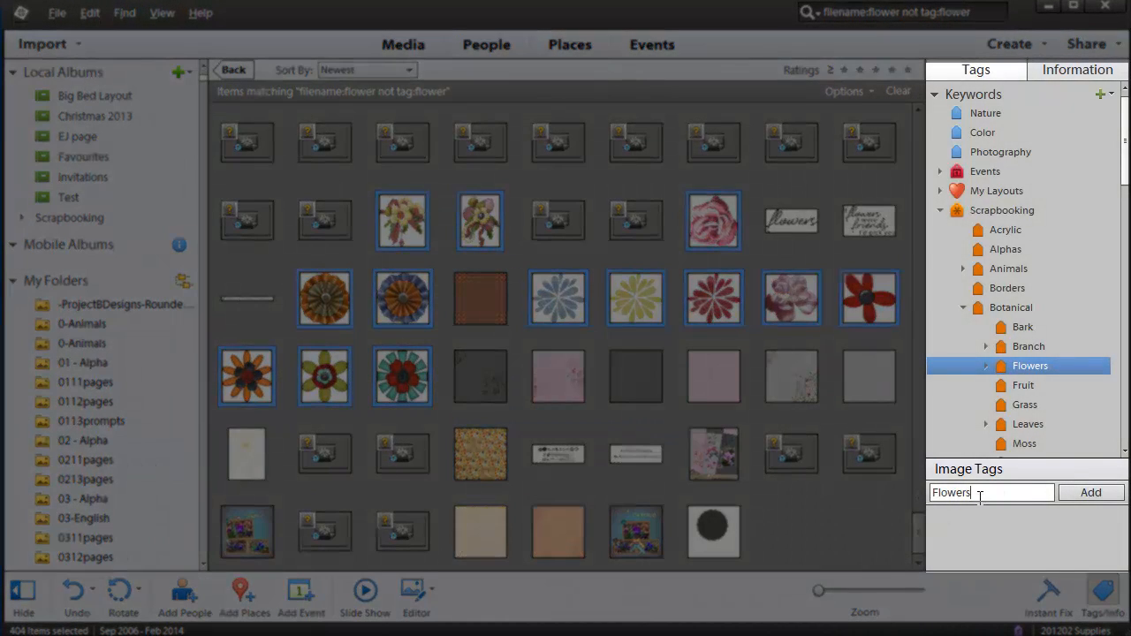
{"action": "left_click", "coordinate": [1068, 492]}
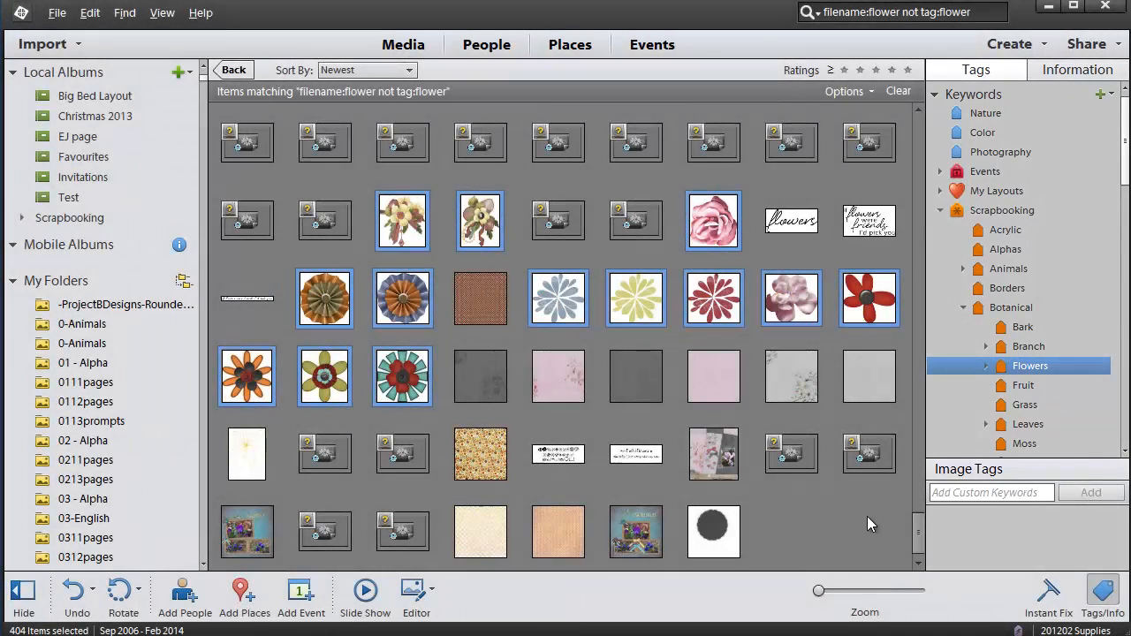
{"action": "left_click_drag", "start_coordinate": [916, 538], "coordinate": [919, 133]}
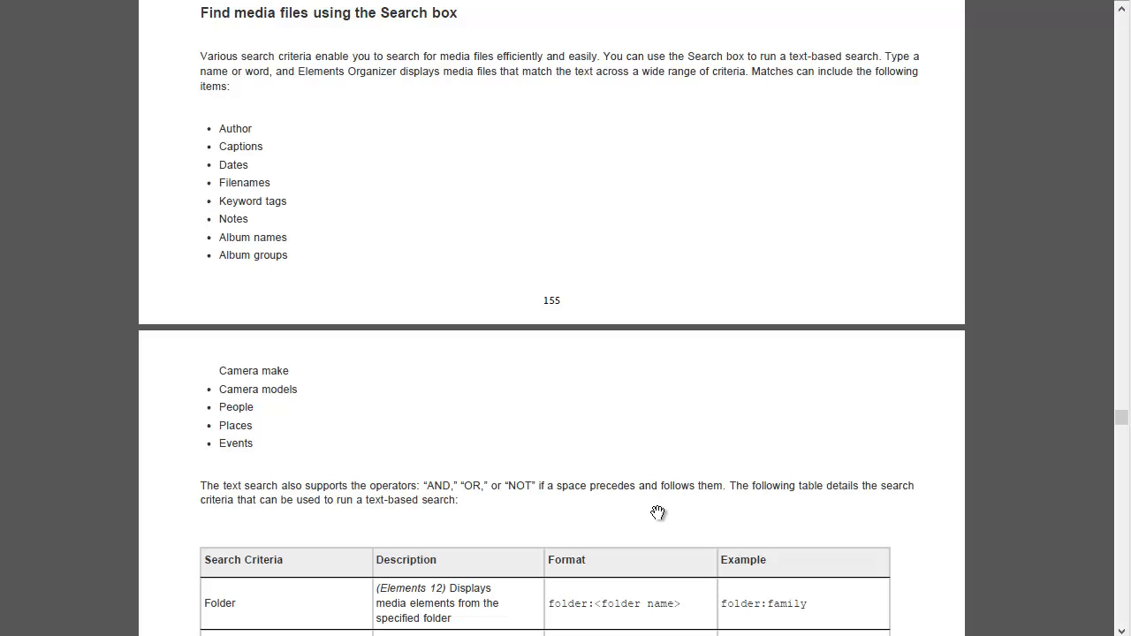
- Read the text-search criteria table in the help document, from the Folder row to the Event row
{"action": "left_click", "coordinate": [1120, 630]}
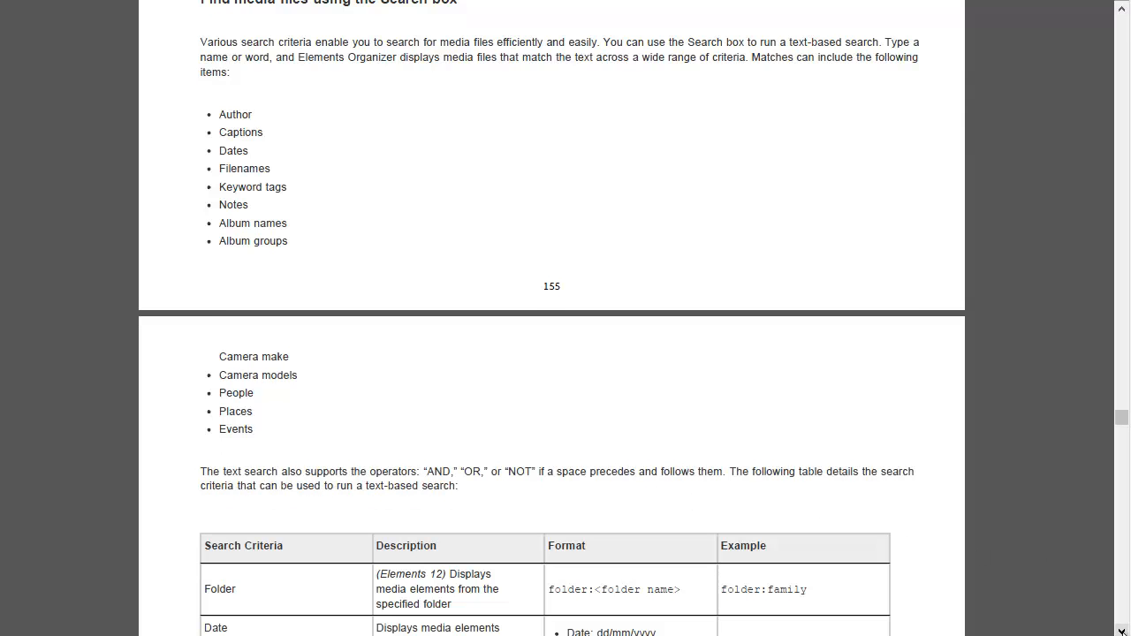
{"action": "left_click", "coordinate": [1120, 629]}
{"action": "left_click", "coordinate": [1120, 630]}
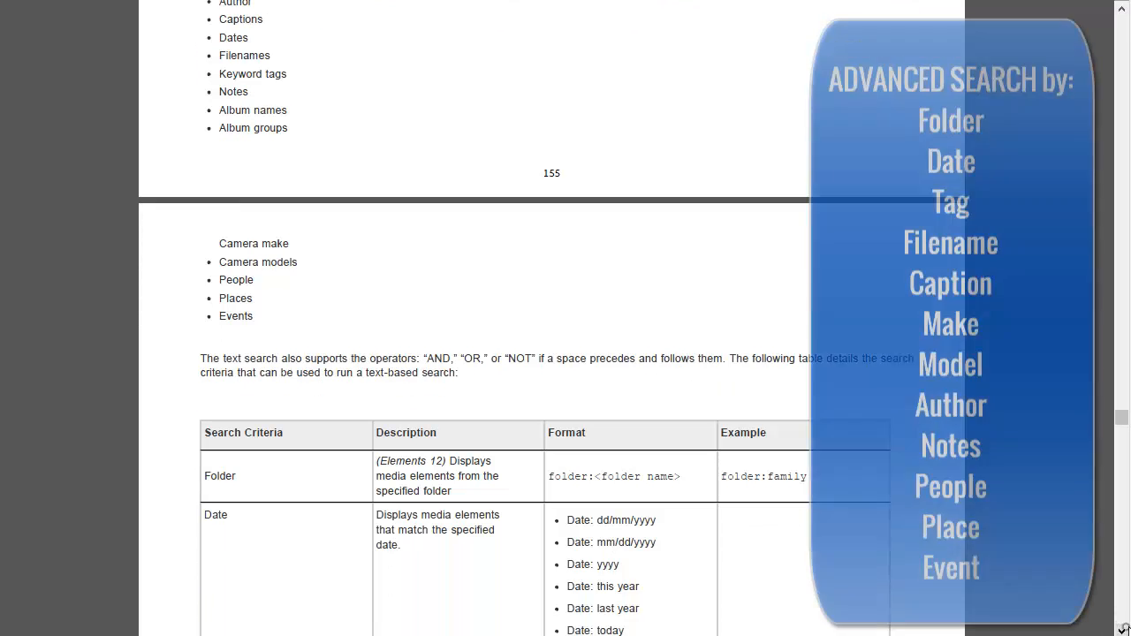
{"action": "left_click", "coordinate": [1120, 630]}
{"action": "left_click", "coordinate": [1120, 629]}
{"action": "left_click", "coordinate": [1120, 629]}
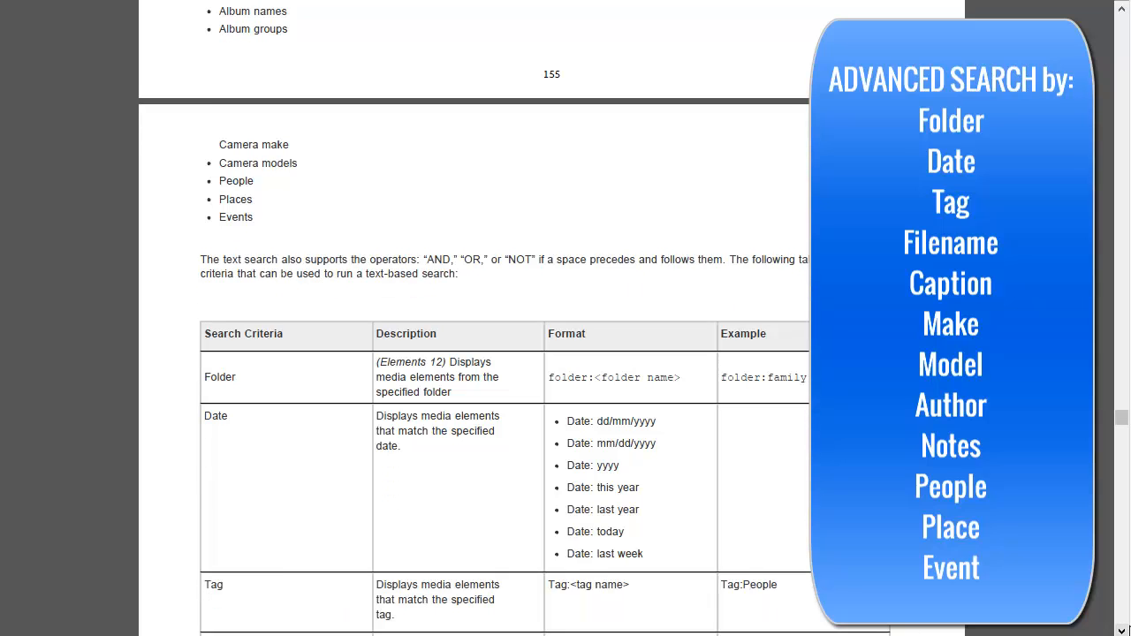
{"action": "left_click", "coordinate": [1127, 591]}
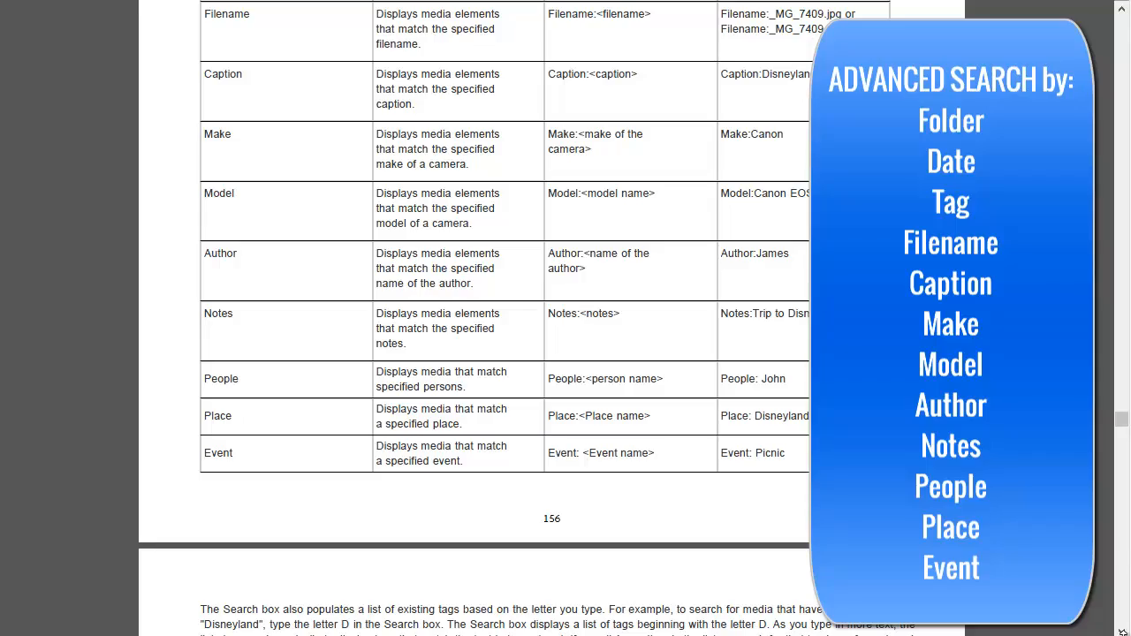
{"action": "left_click", "coordinate": [1120, 630]}
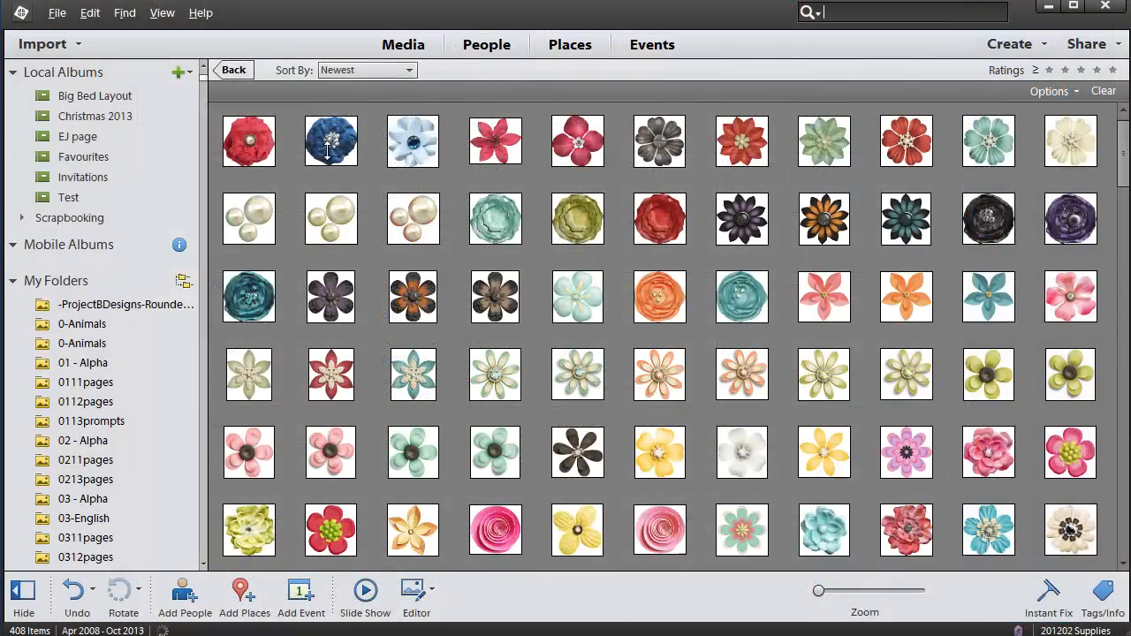
- Return to all media and run the search "tag:flower and folder:flergs"
{"action": "left_click", "coordinate": [228, 73]}
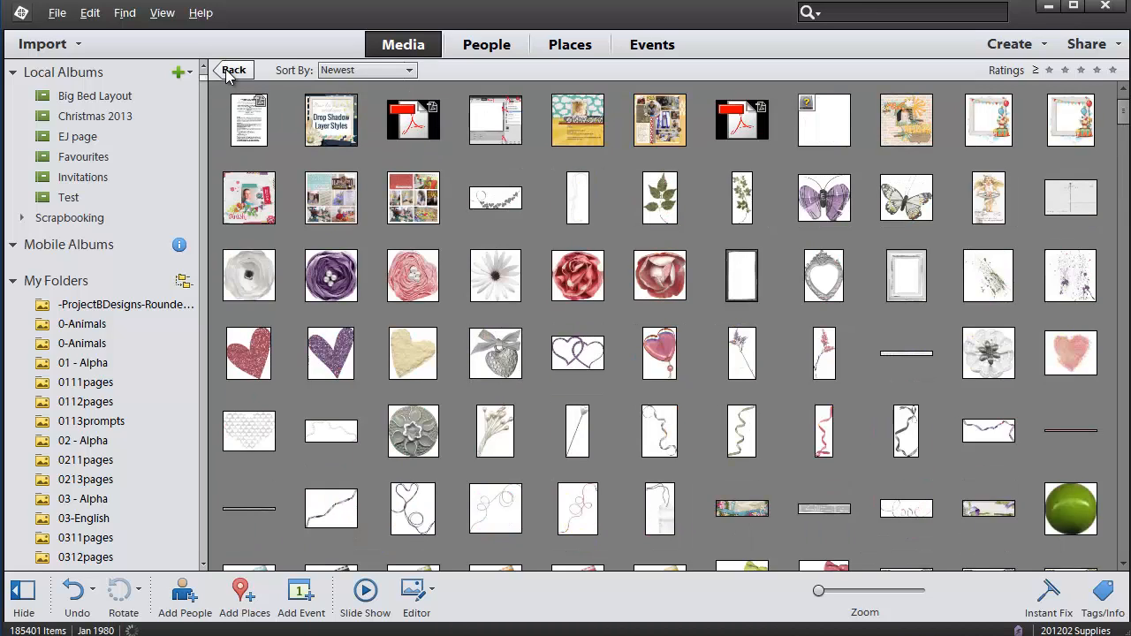
{"action": "left_click", "coordinate": [846, 13]}
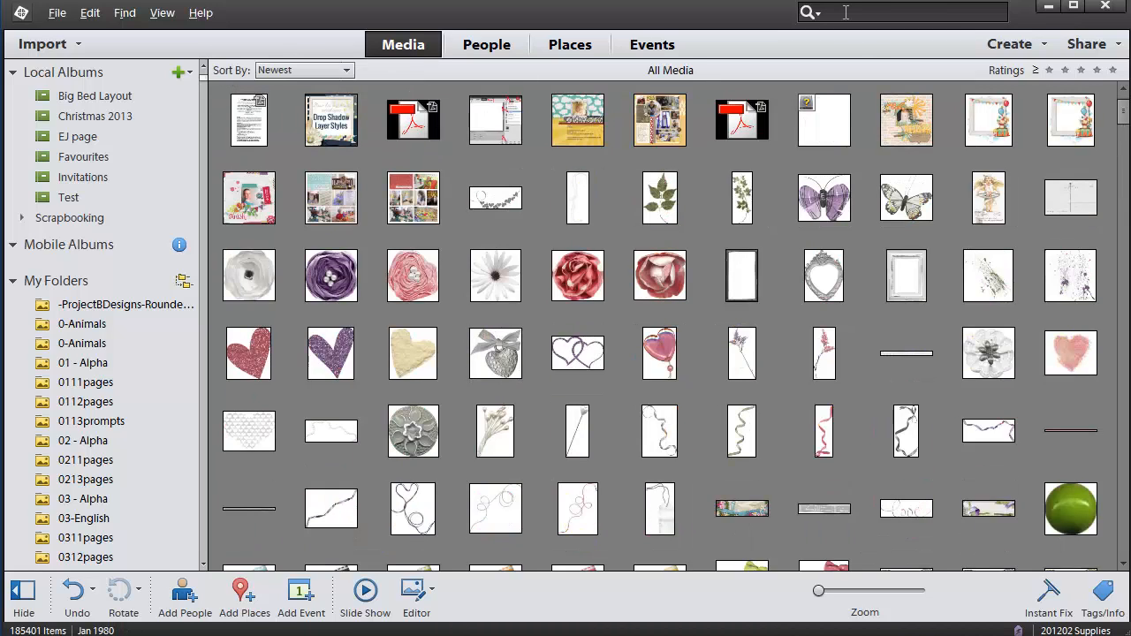
{"action": "type", "text": "t"}
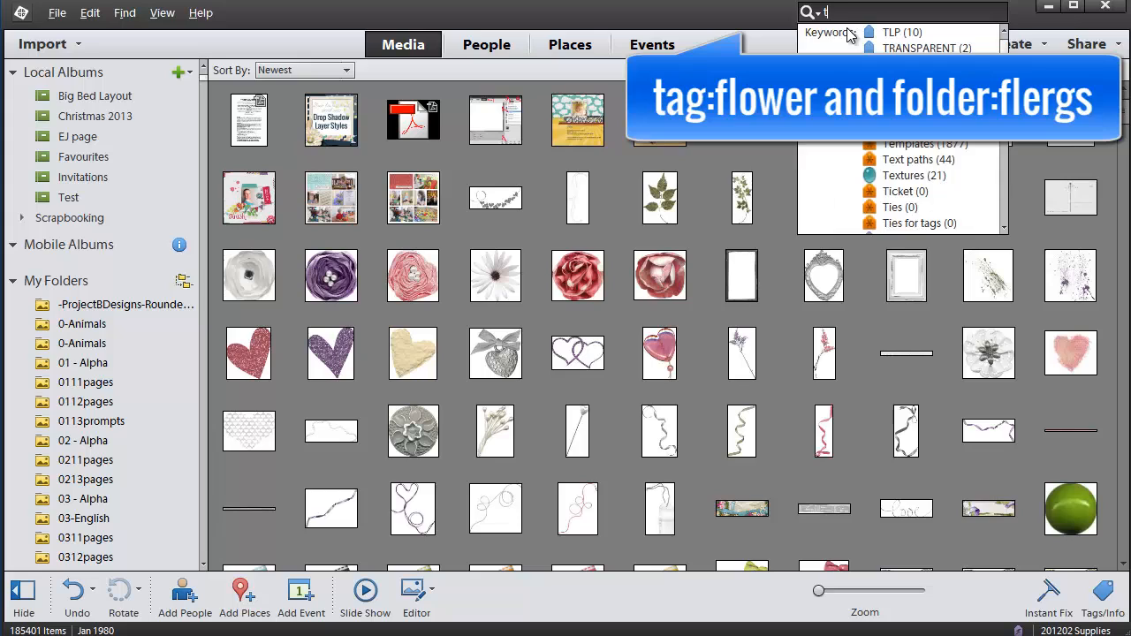
{"action": "type", "text": "ag:flo"}
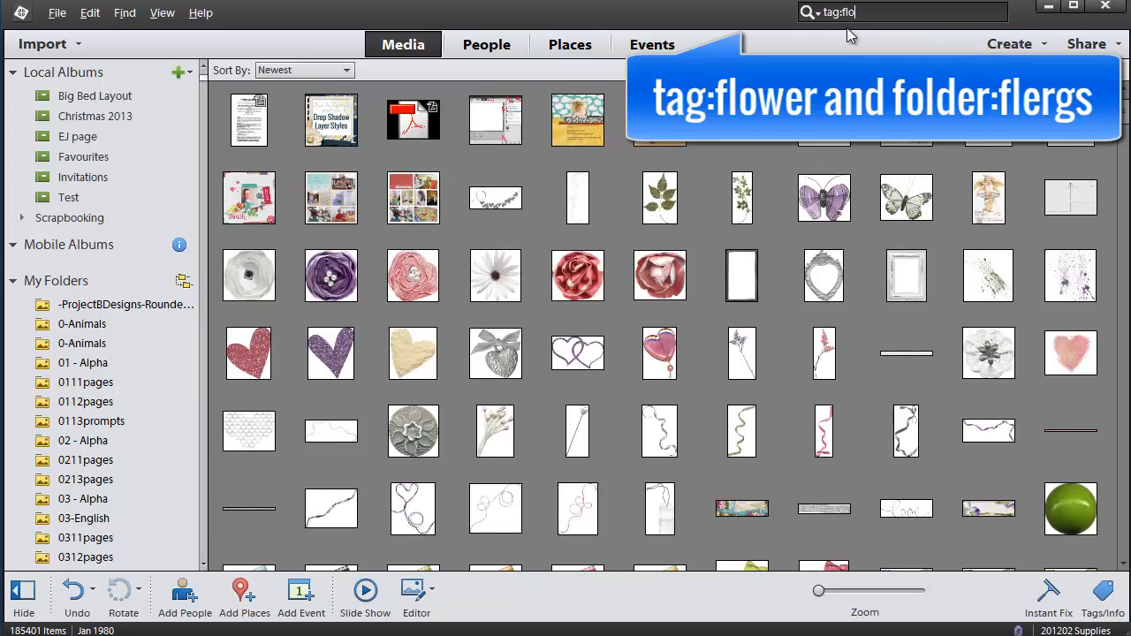
{"action": "type", "text": "wer and fo"}
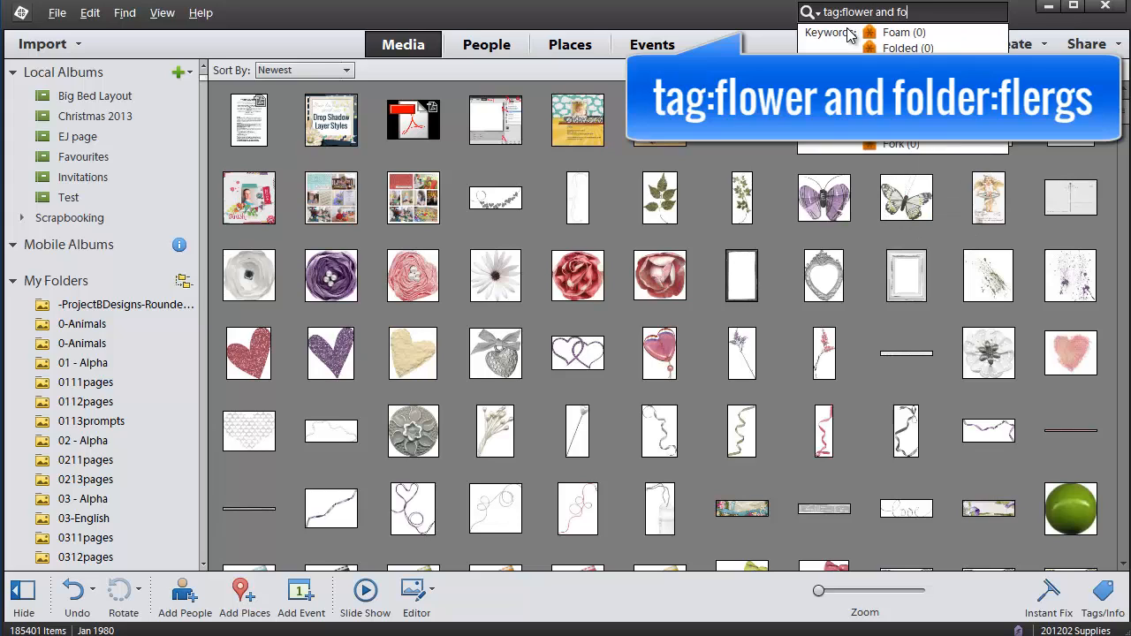
{"action": "type", "text": "lder:flergs"}
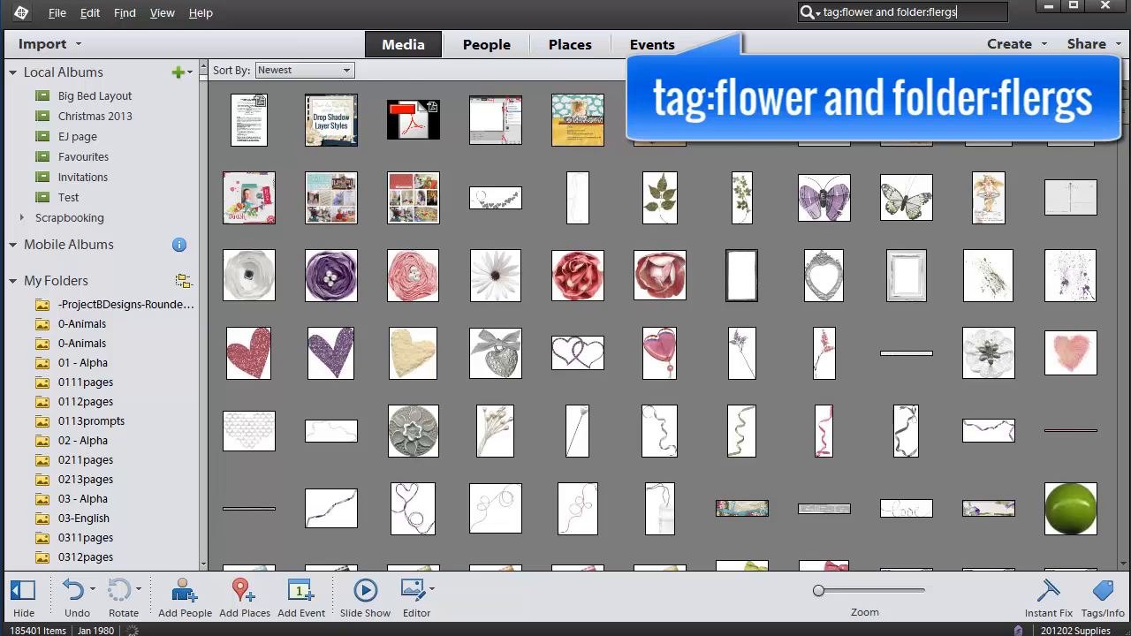
{"action": "key", "text": "Return"}
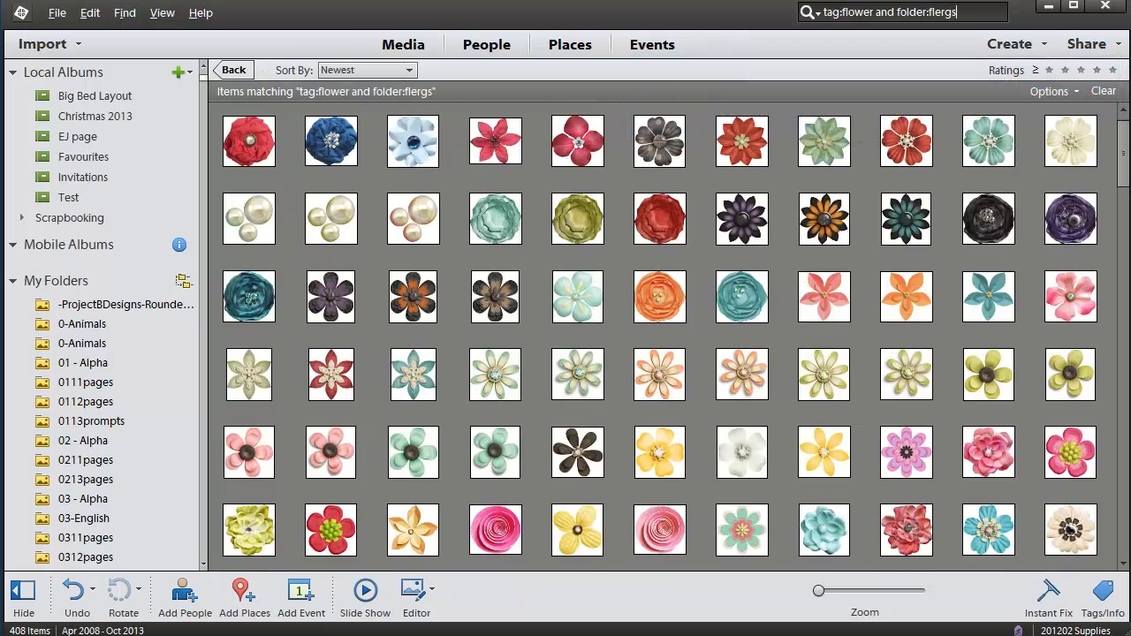
- Look through the rows of flowers found in the flergs folders, and return to the first row
{"action": "left_click", "coordinate": [817, 288]}
{"action": "key", "text": "Down"}
{"action": "key", "text": "Down"}
{"action": "key", "text": "Down"}
{"action": "key", "text": "Down"}
{"action": "key", "text": "Down"}
{"action": "key", "text": "Down"}
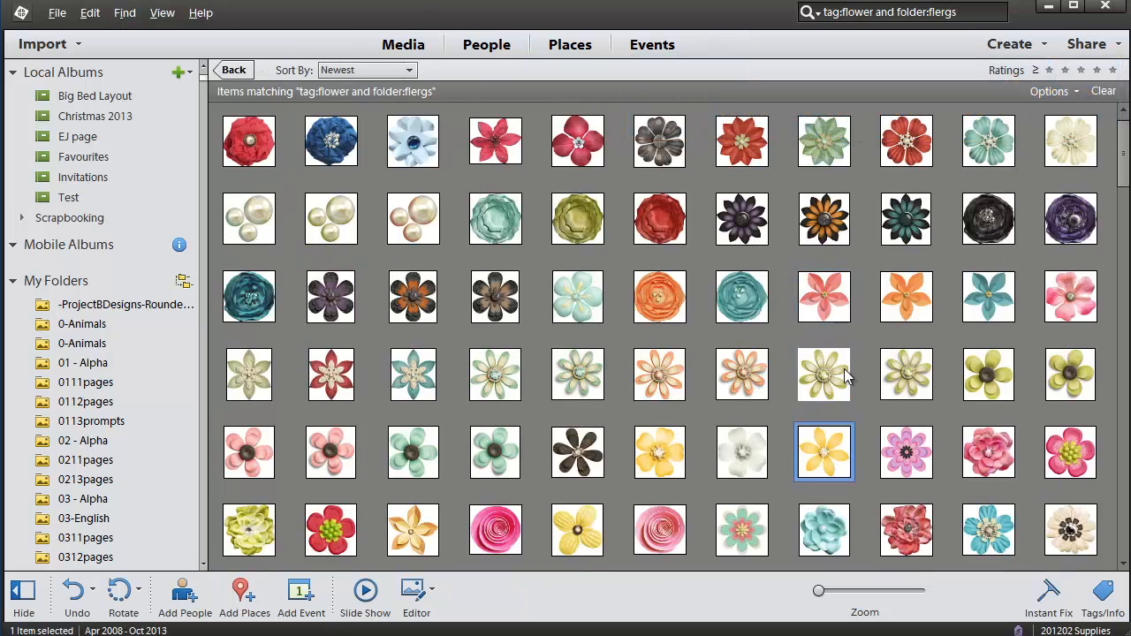
{"action": "key", "text": "Down"}
{"action": "key", "text": "Down"}
{"action": "key", "text": "Down"}
{"action": "key", "text": "Down"}
{"action": "key", "text": "Down"}
{"action": "key", "text": "Down"}
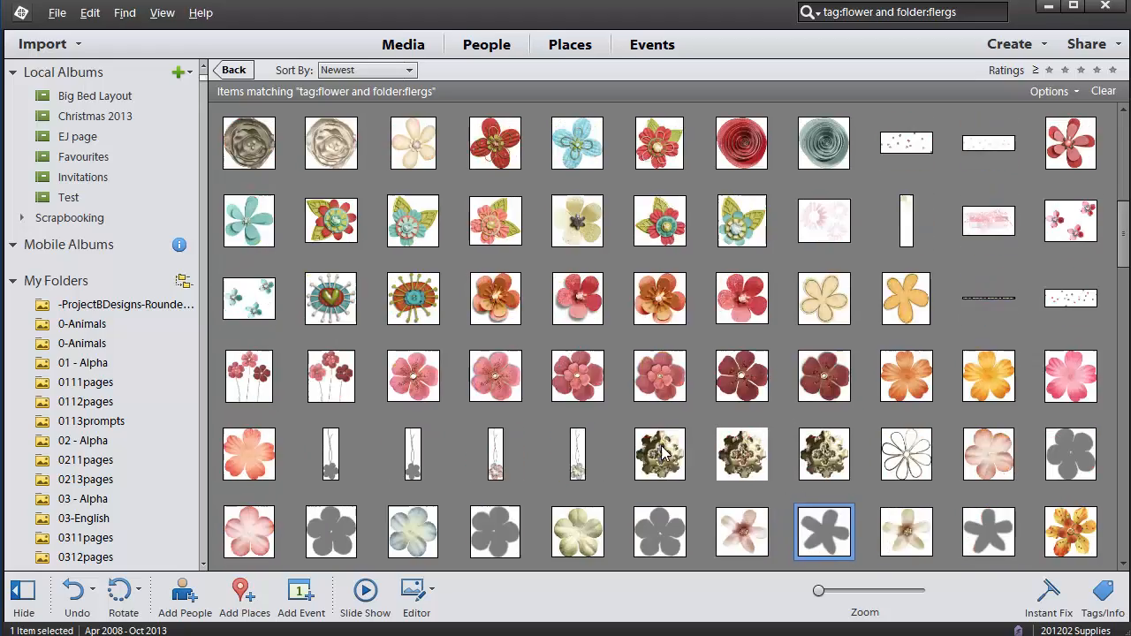
{"action": "key", "text": "Down"}
{"action": "key", "text": "Down"}
{"action": "key", "text": "Down"}
{"action": "key", "text": "Down"}
{"action": "key", "text": "Down"}
{"action": "key", "text": "Down"}
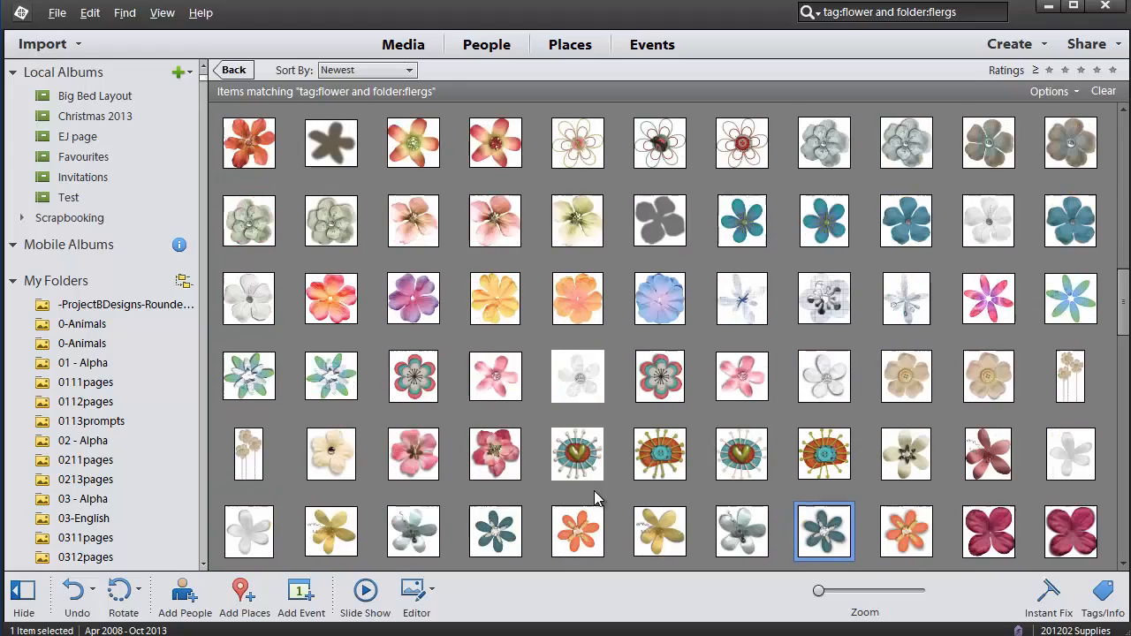
{"action": "key", "text": "Up"}
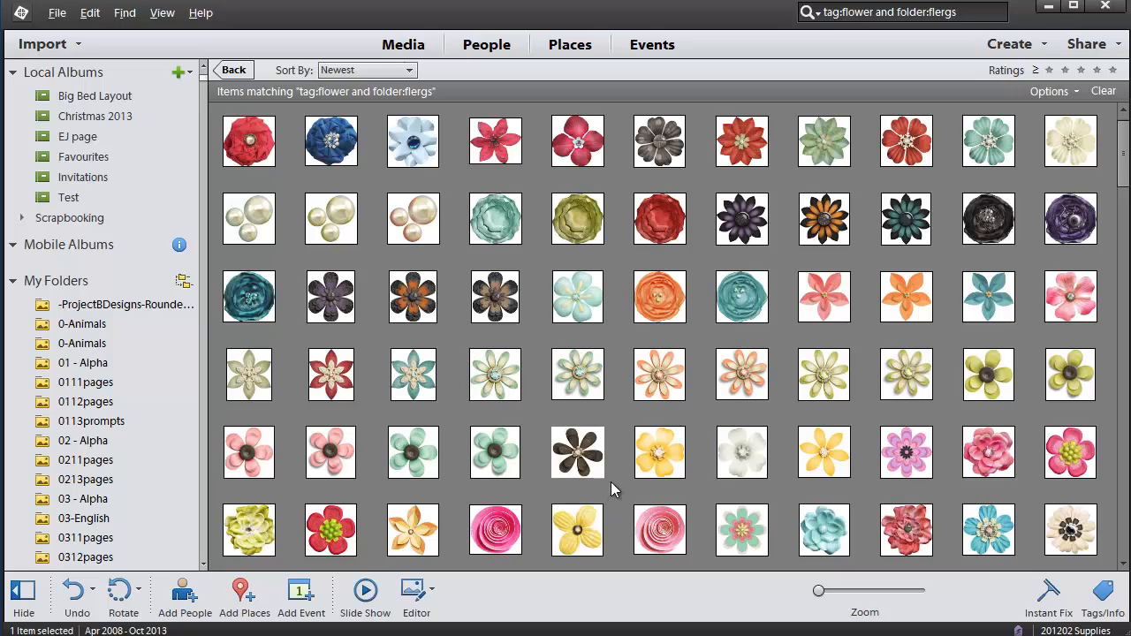
{"action": "key", "text": "Right"}
- Replace flergs in the search's folder criterion with the other designer's full name and run the search
{"action": "double_click", "coordinate": [944, 13]}
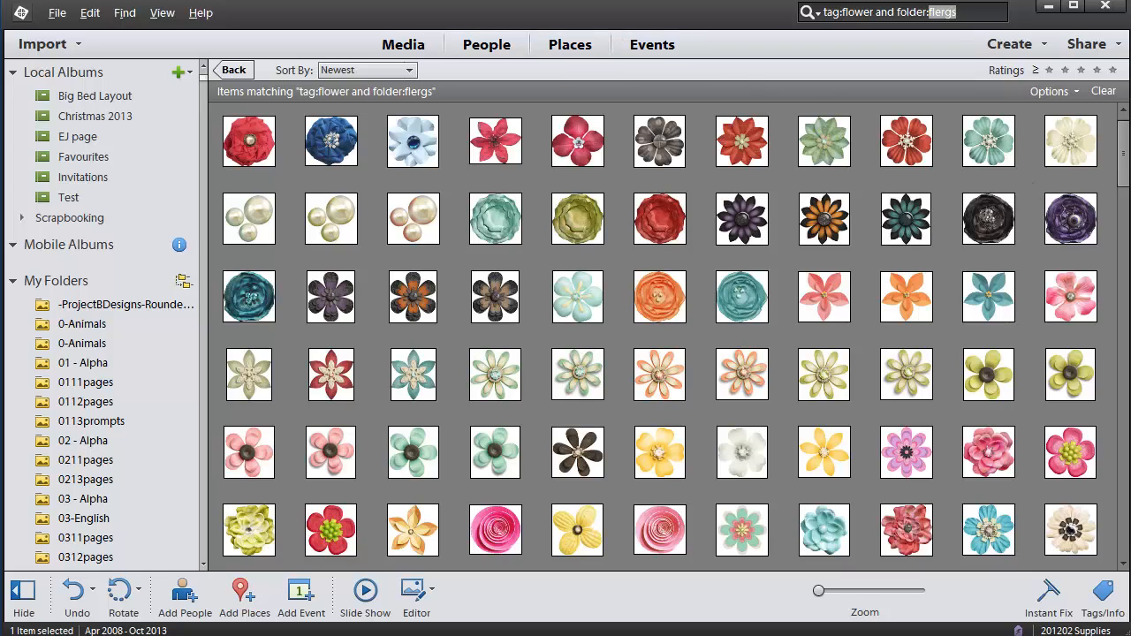
{"action": "type", "text": "tr"}
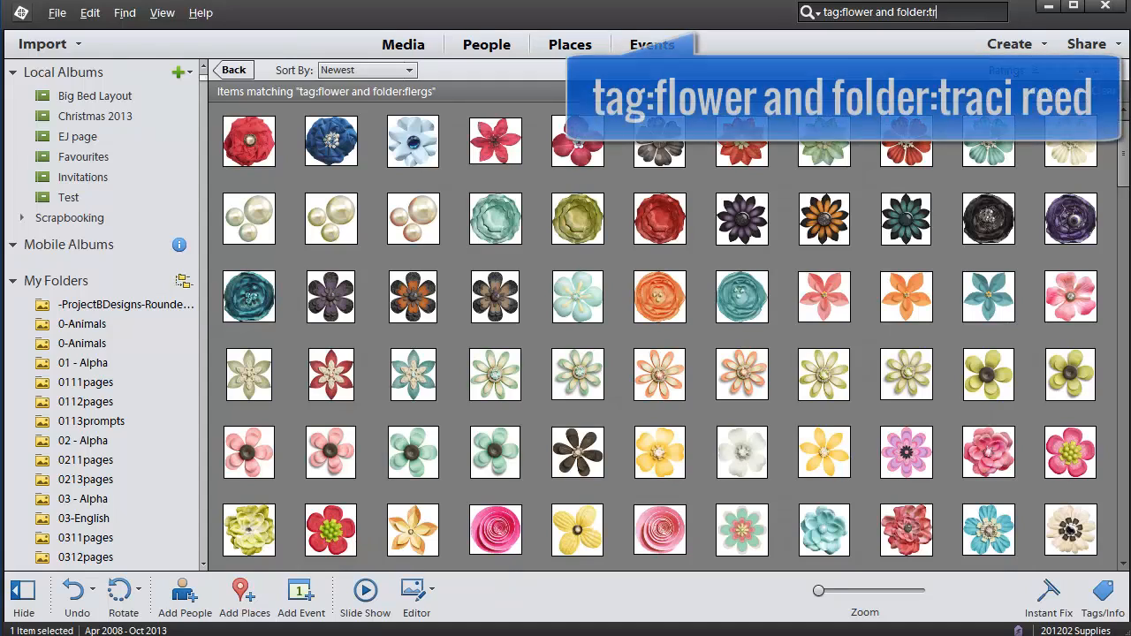
{"action": "type", "text": "aci reed"}
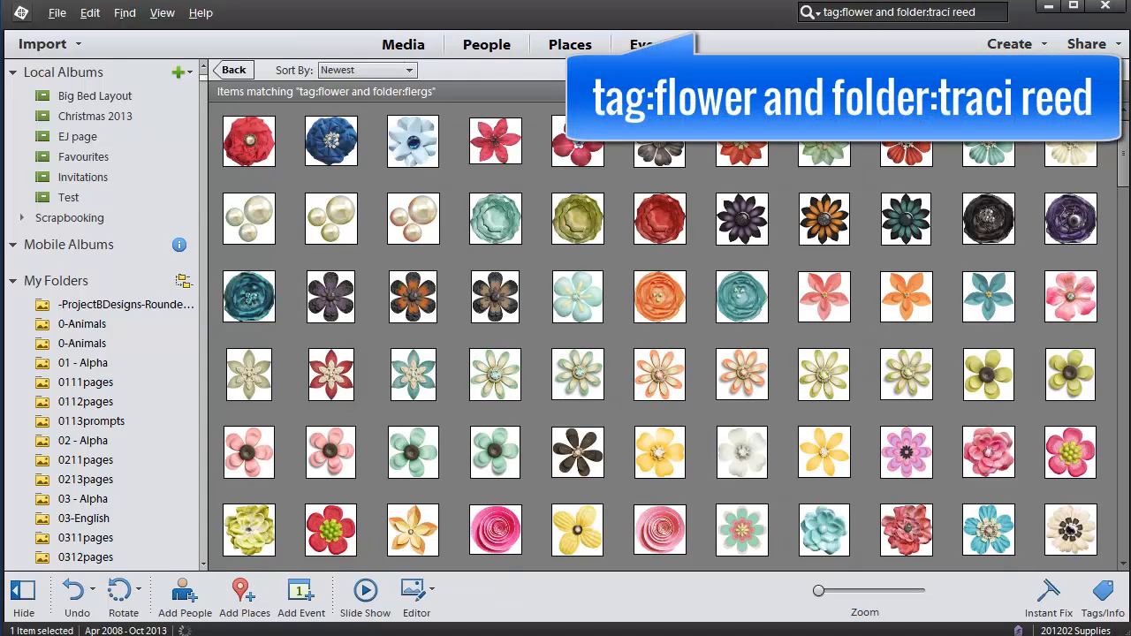
{"action": "key", "text": "Return"}
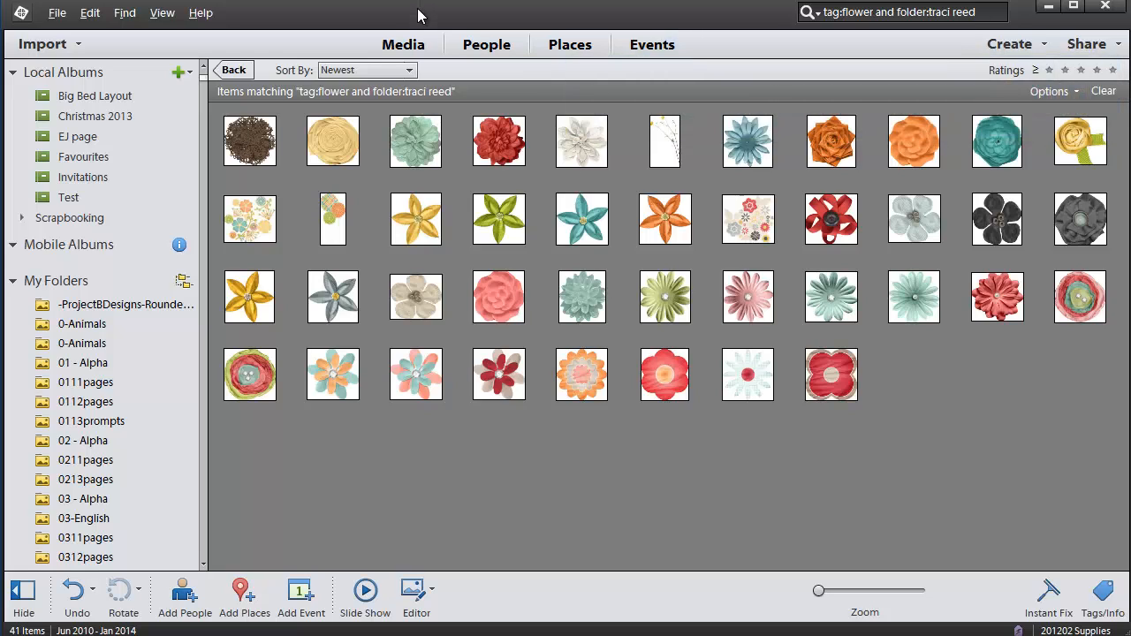
- Replace the whole search with "filename:journal not tag:3x4 cards" to find journal files without that tag
{"action": "left_click_drag", "start_coordinate": [827, 12], "coordinate": [1033, 32]}
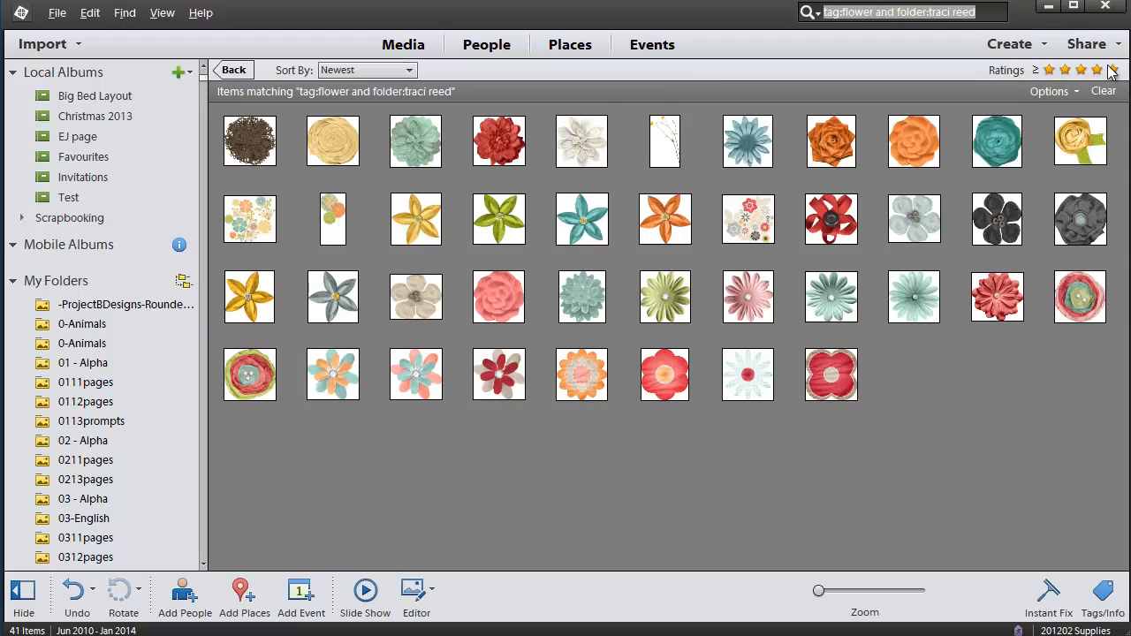
{"action": "key", "text": "BackSpace"}
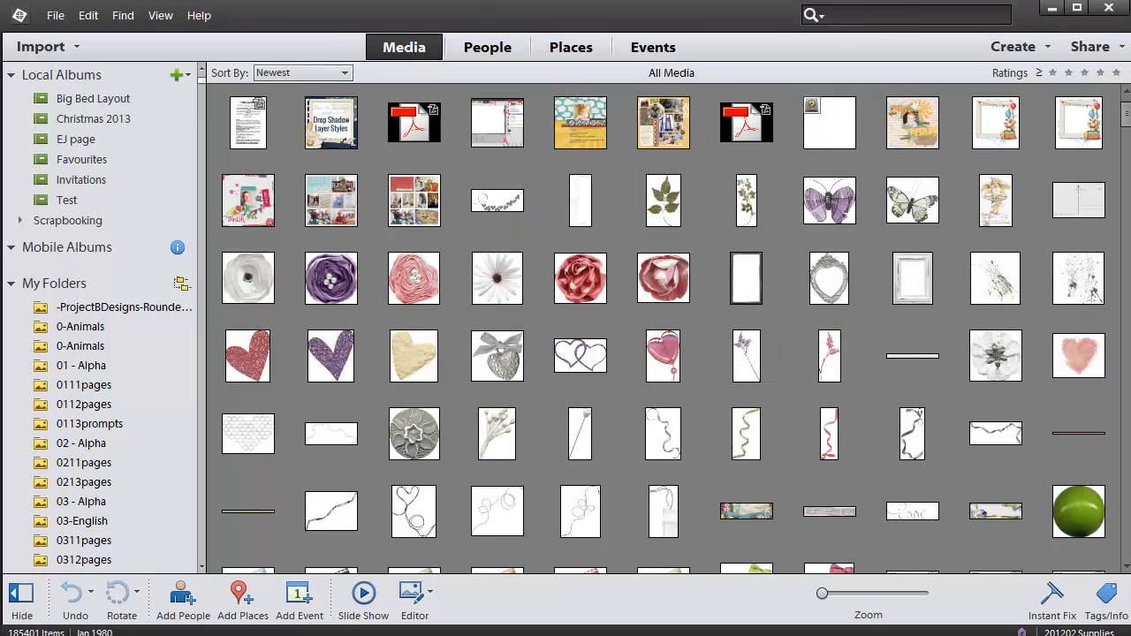
{"action": "type", "text": "filename:journal no"}
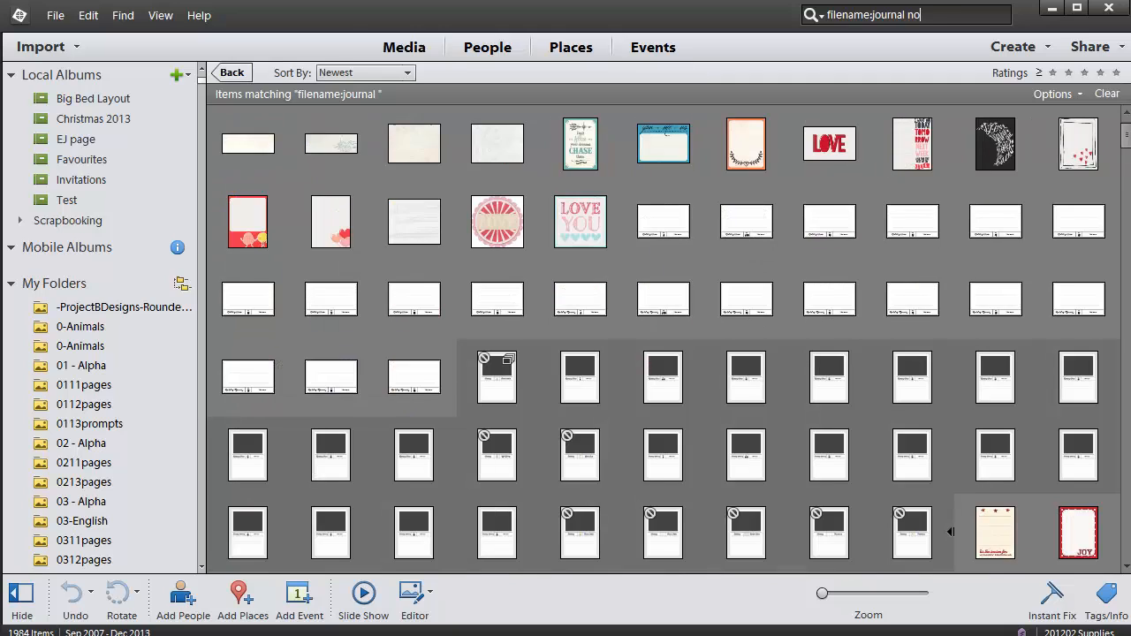
{"action": "type", "text": "t tag:3x4 cards"}
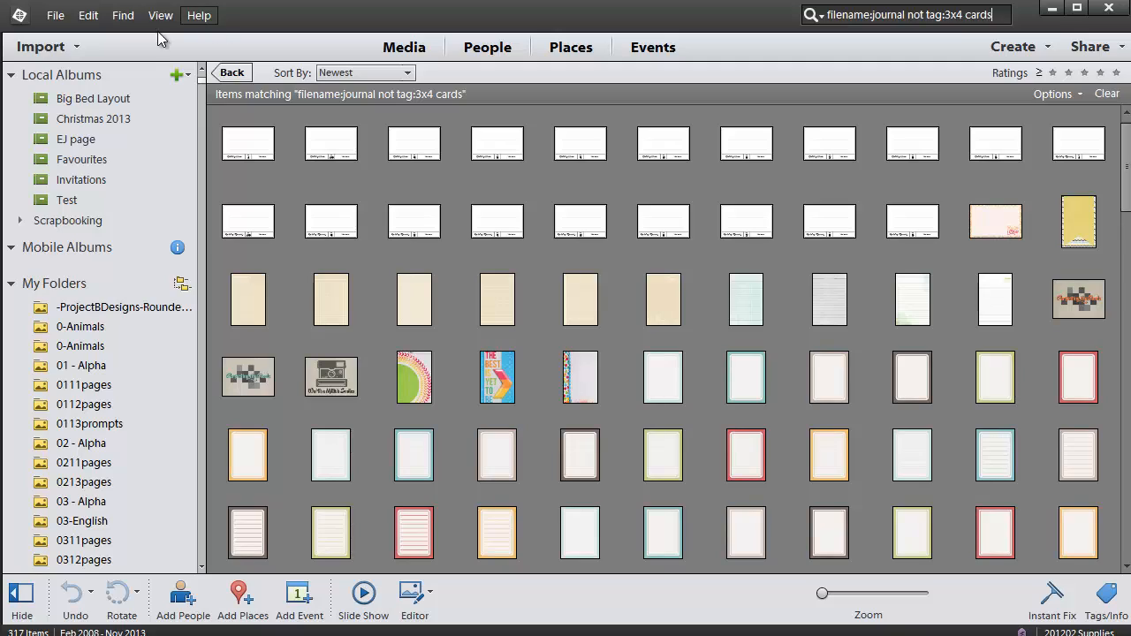
{"action": "left_click", "coordinate": [124, 15]}
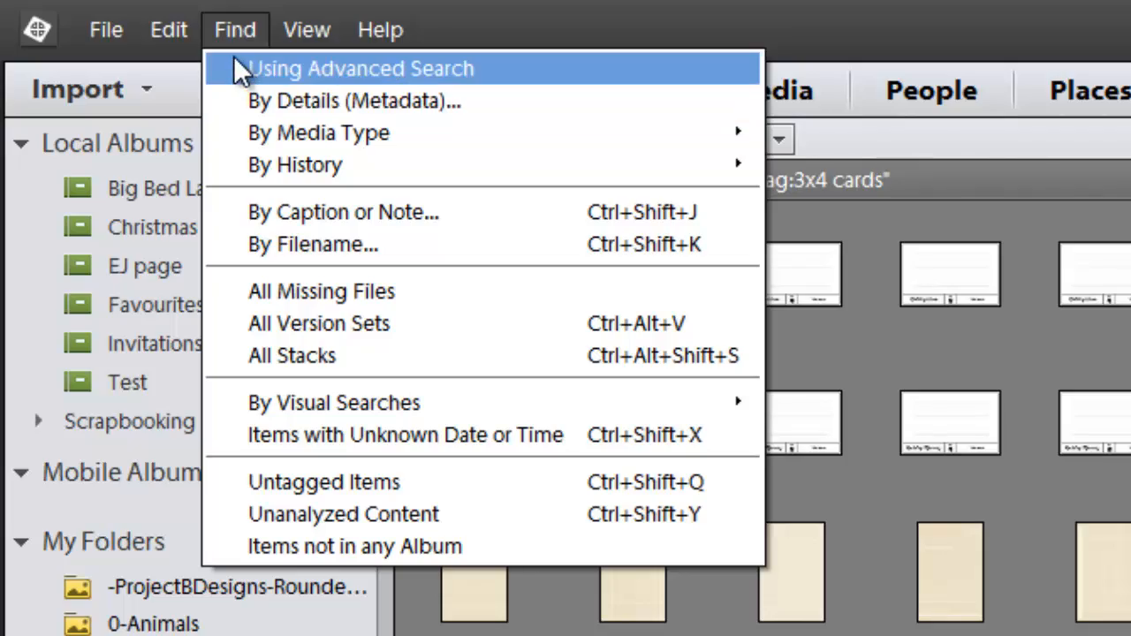
{"action": "left_click", "coordinate": [254, 104]}
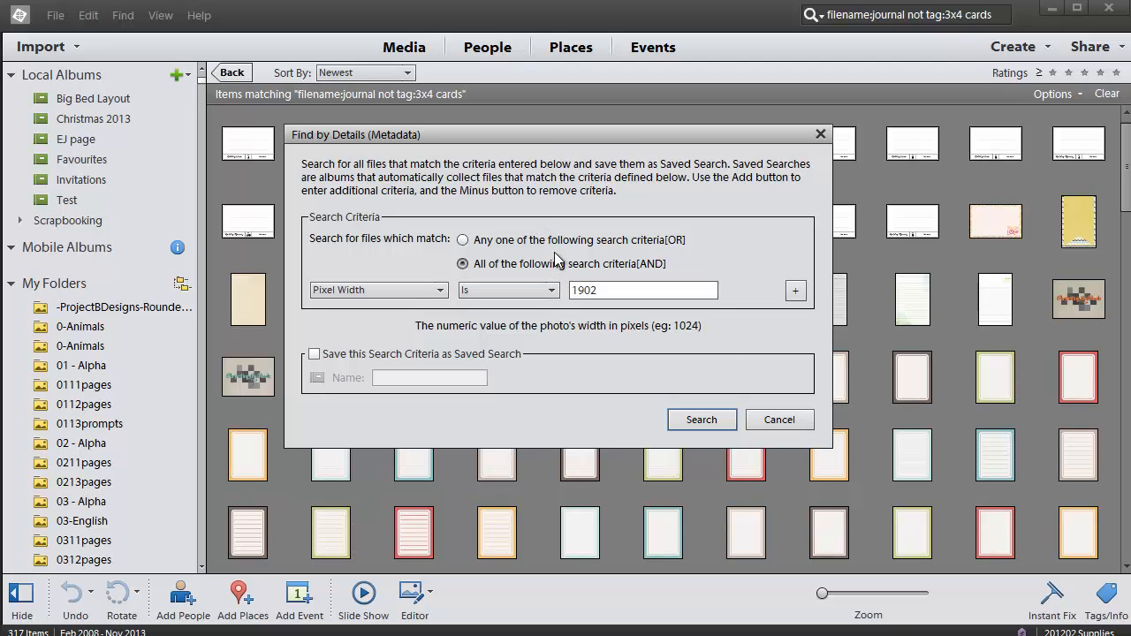
{"action": "left_click", "coordinate": [795, 289]}
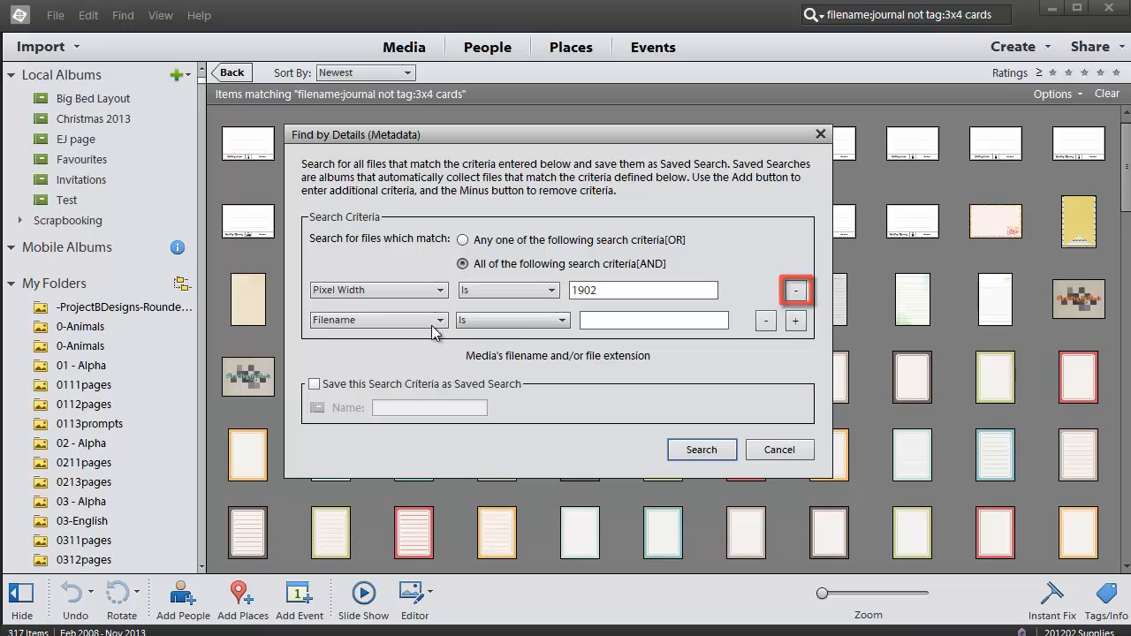
{"action": "left_click", "coordinate": [795, 320]}
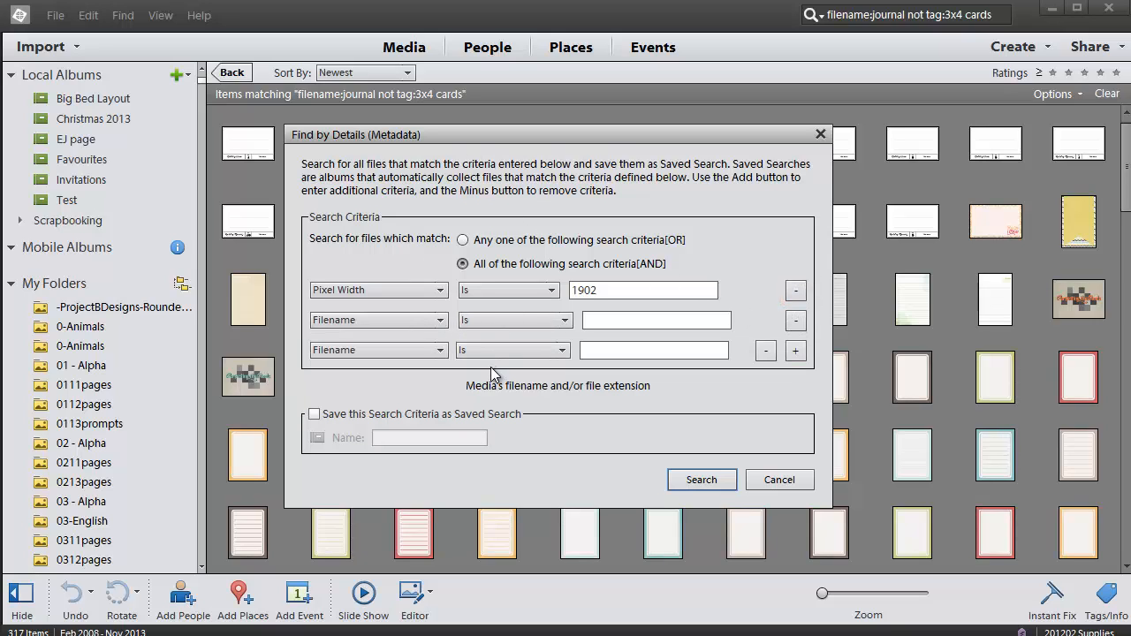
{"action": "left_click", "coordinate": [769, 478]}
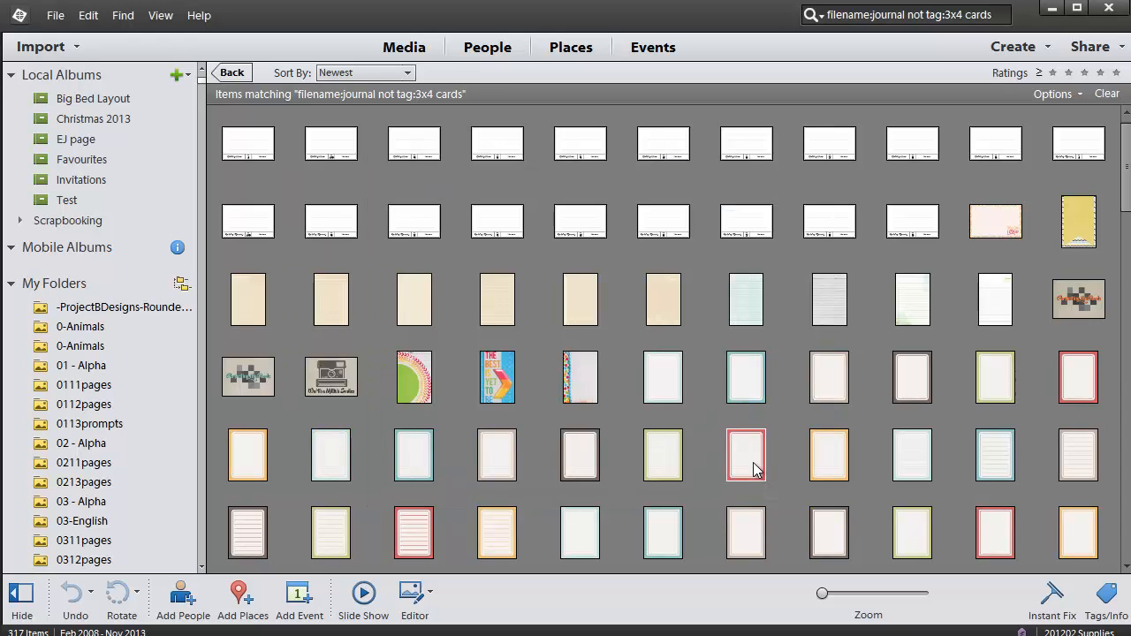
- Filter all media by the Chevron and Blue tags under Papers, and open the matching blue paper at full size
{"action": "left_click", "coordinate": [1102, 597]}
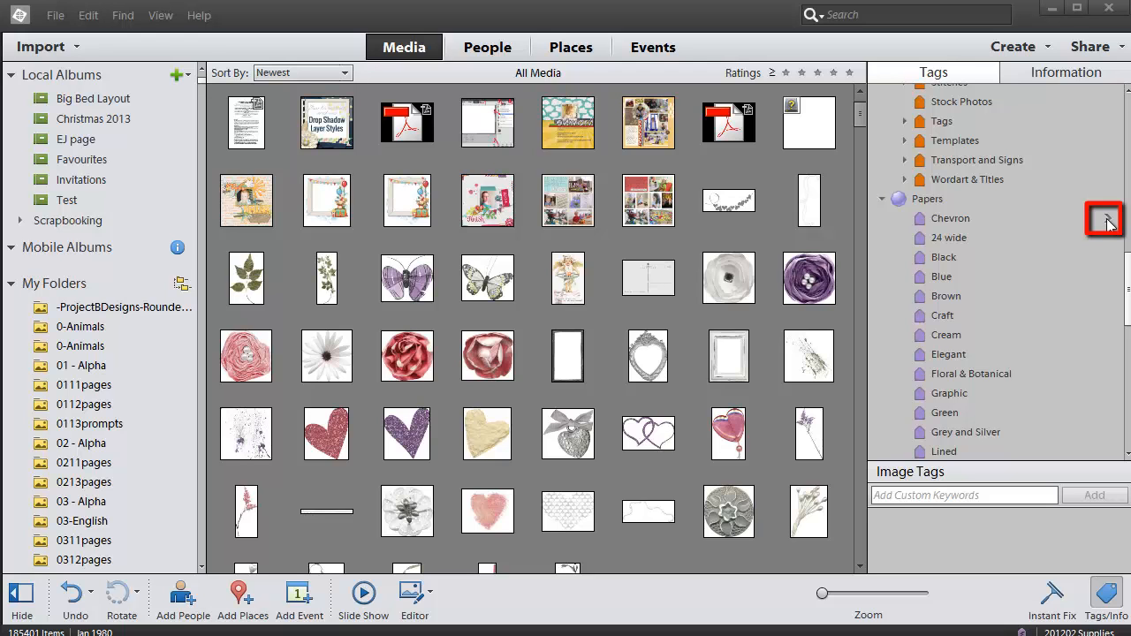
{"action": "left_click", "coordinate": [1108, 223]}
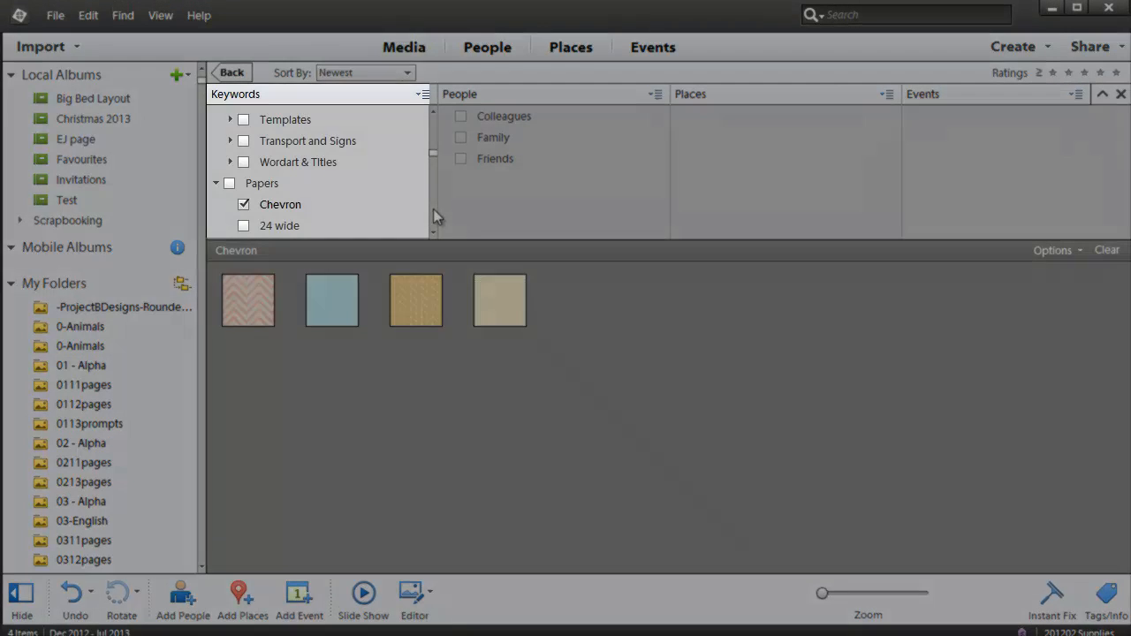
{"action": "left_click", "coordinate": [432, 217]}
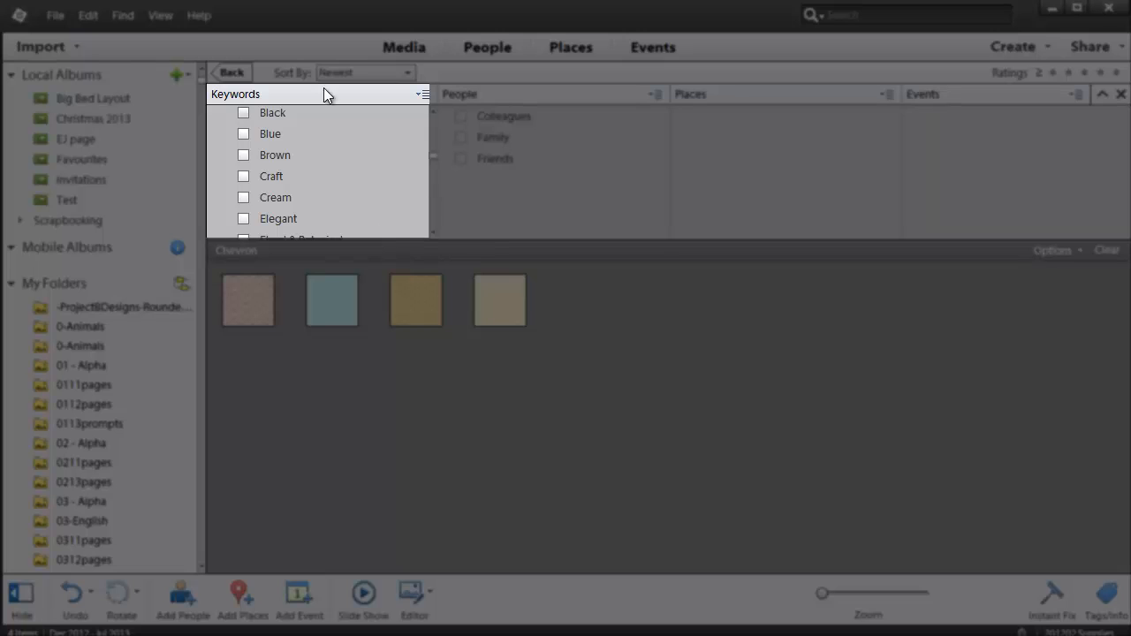
{"action": "left_click", "coordinate": [244, 133]}
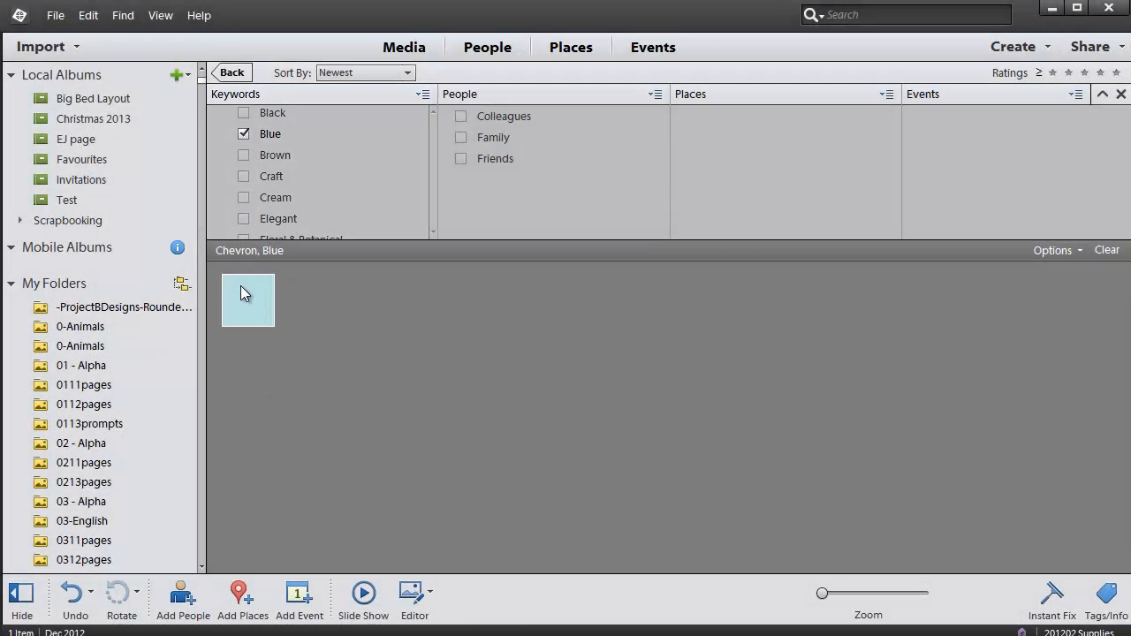
{"action": "double_click", "coordinate": [245, 296]}
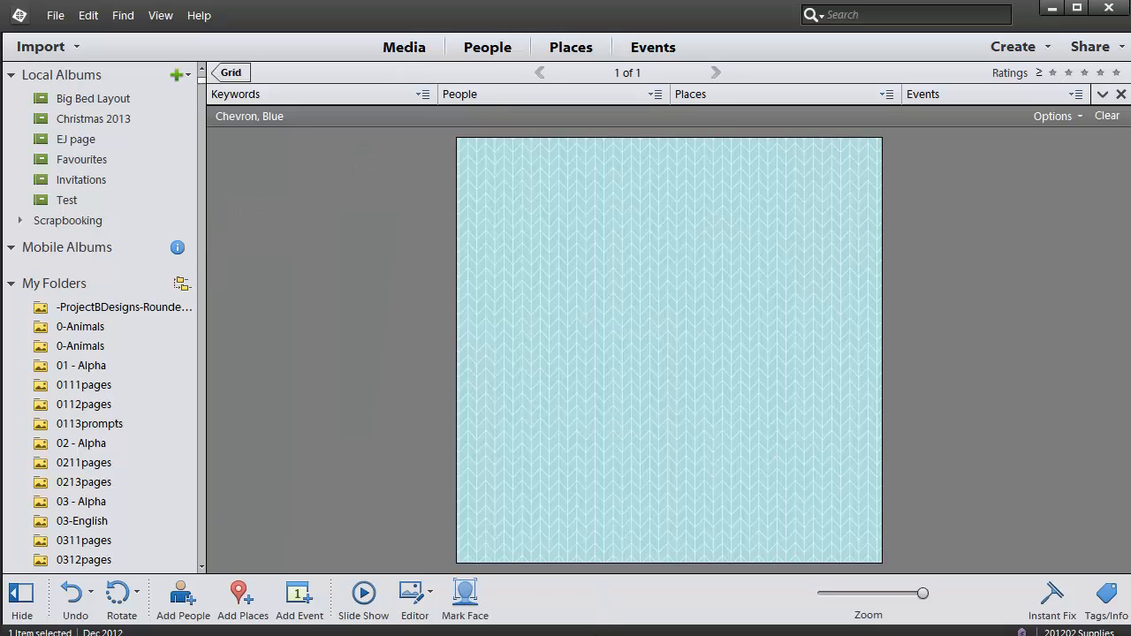
- Begin a new text search from the enlarged view of the blue chevron paper
{"action": "left_click", "coordinate": [841, 18]}
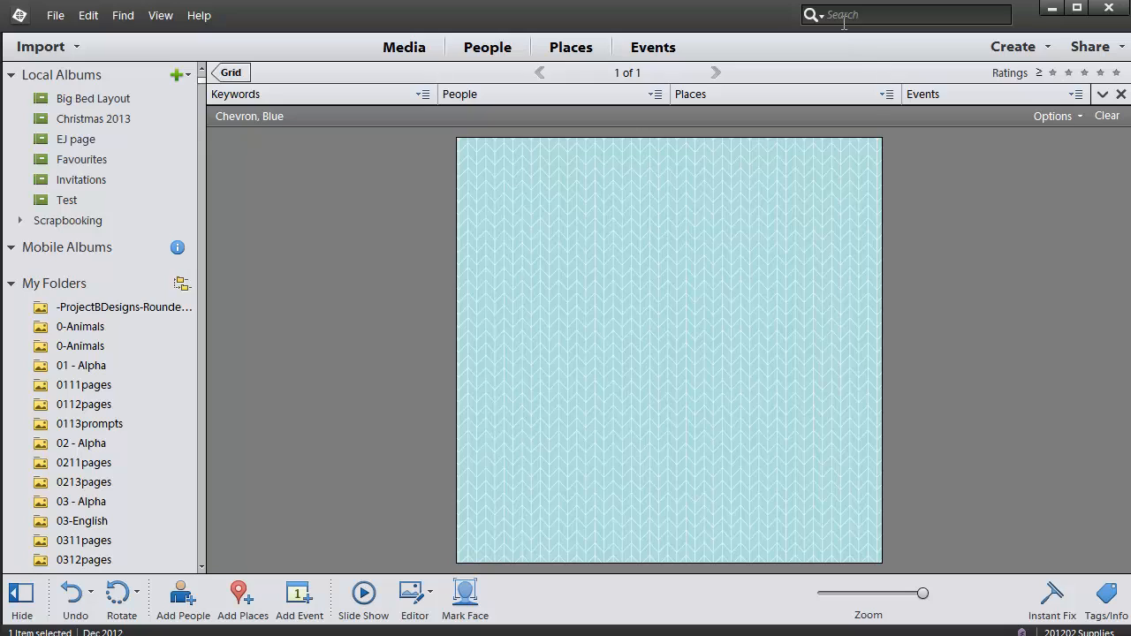